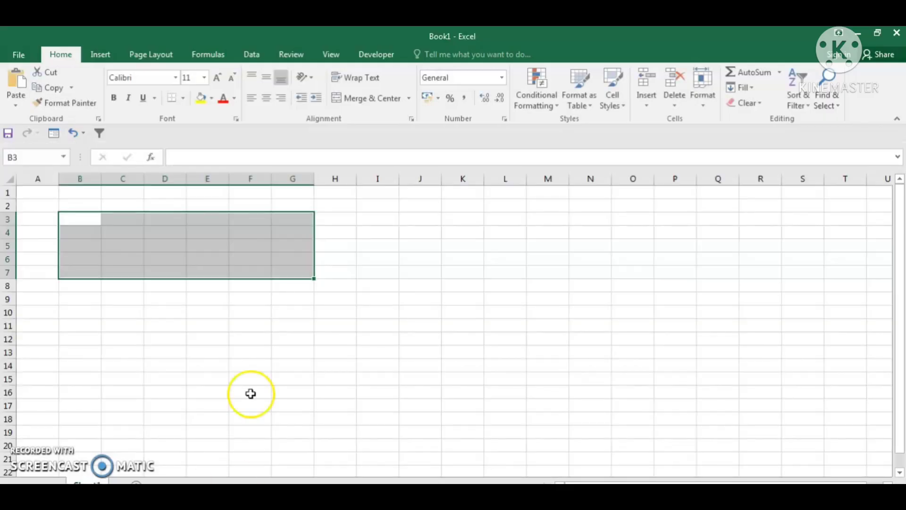
# - Enter the headings no, nama and alamat in A4:C4 and widen column B
pyautogui.click(250, 392)
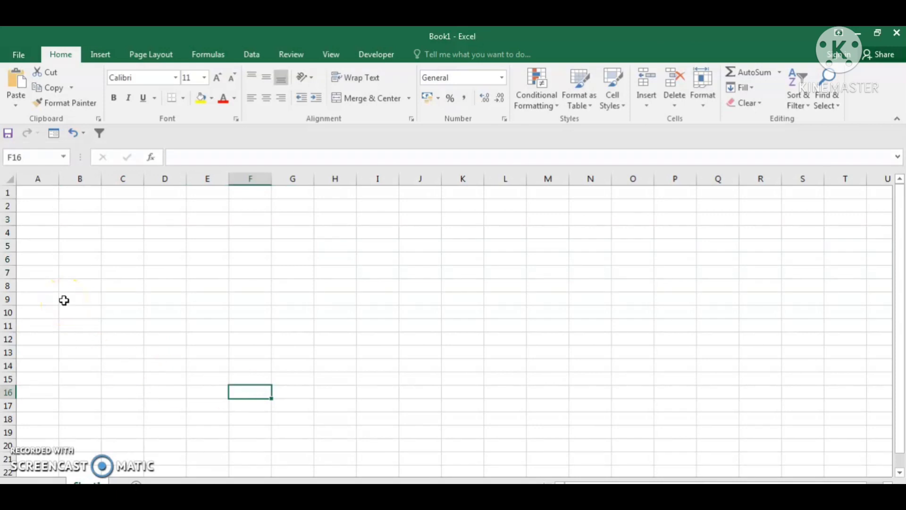
pyautogui.click(30, 233)
pyautogui.write('no')
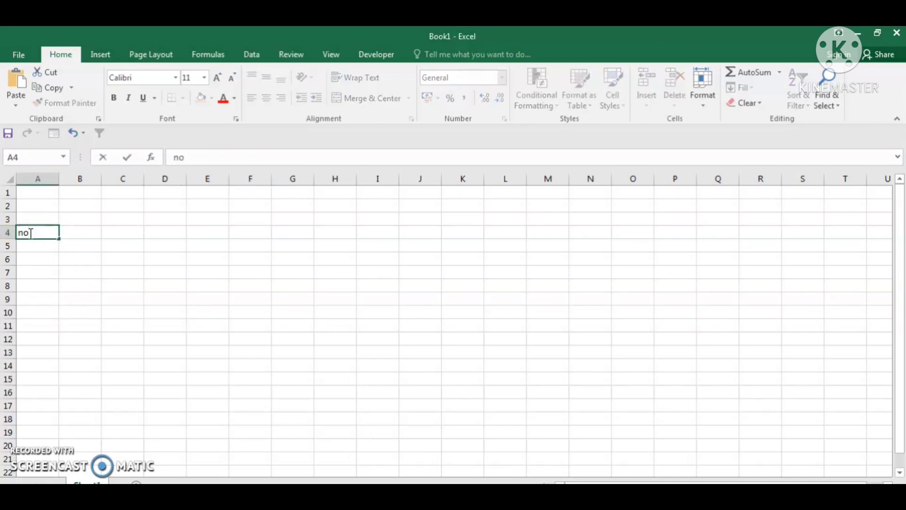
pyautogui.press('Tab')
pyautogui.write('nama')
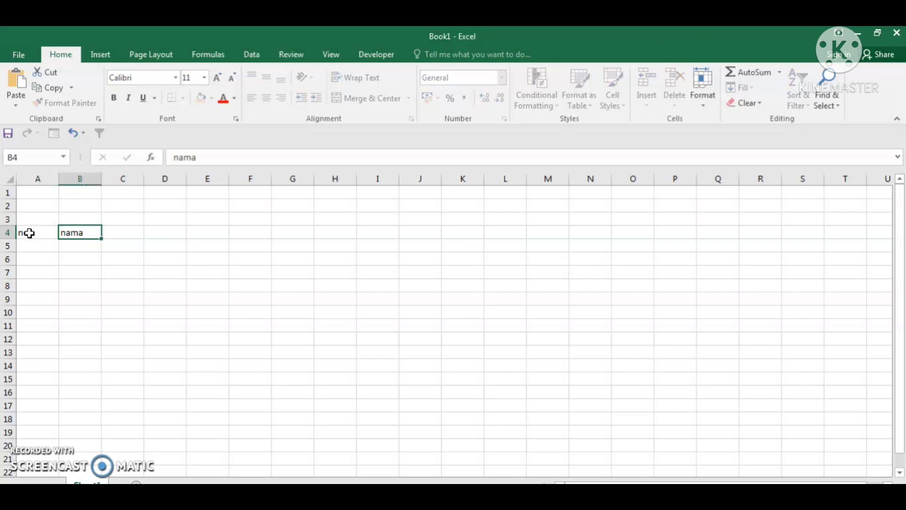
pyautogui.press('Tab')
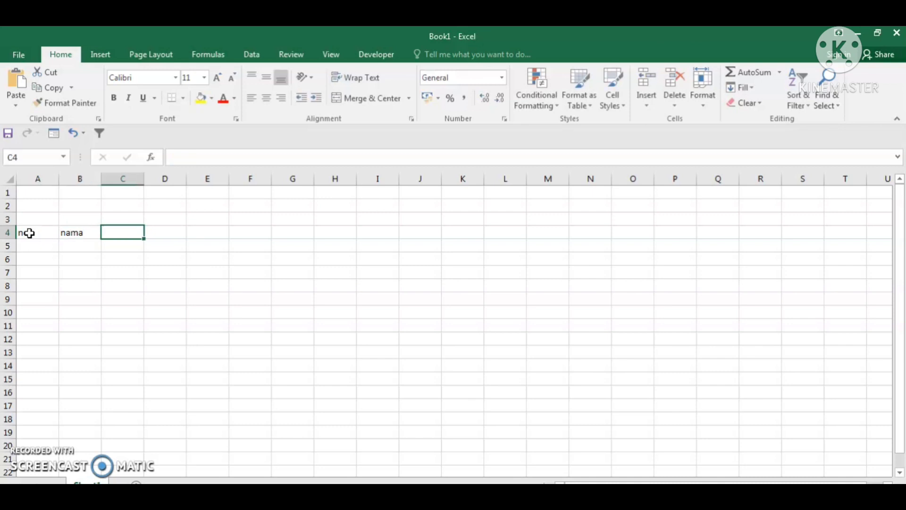
pyautogui.write('alamat')
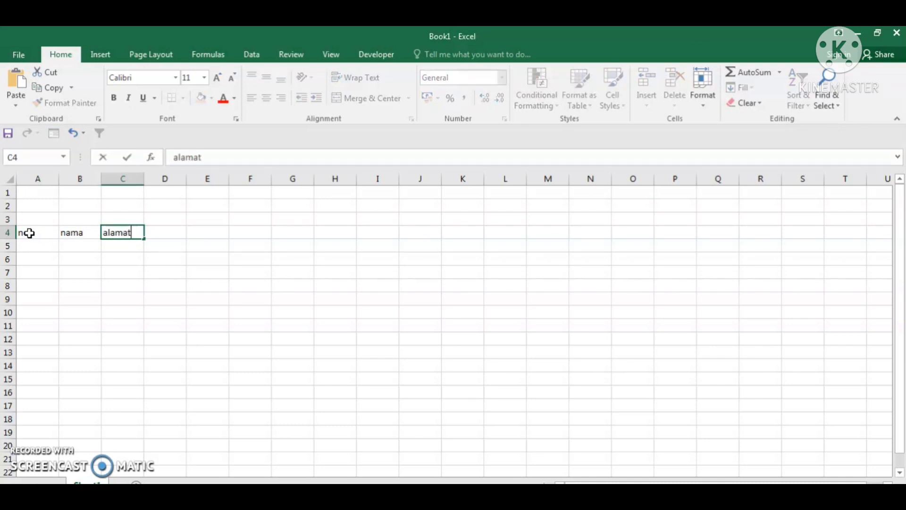
pyautogui.moveTo(203, 297); pyautogui.dragTo(202, 289)
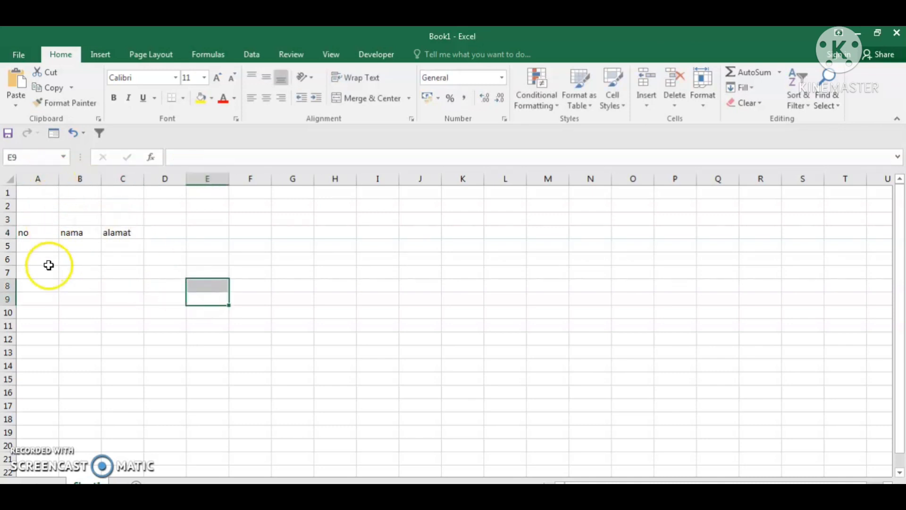
pyautogui.moveTo(101, 179); pyautogui.dragTo(326, 178)
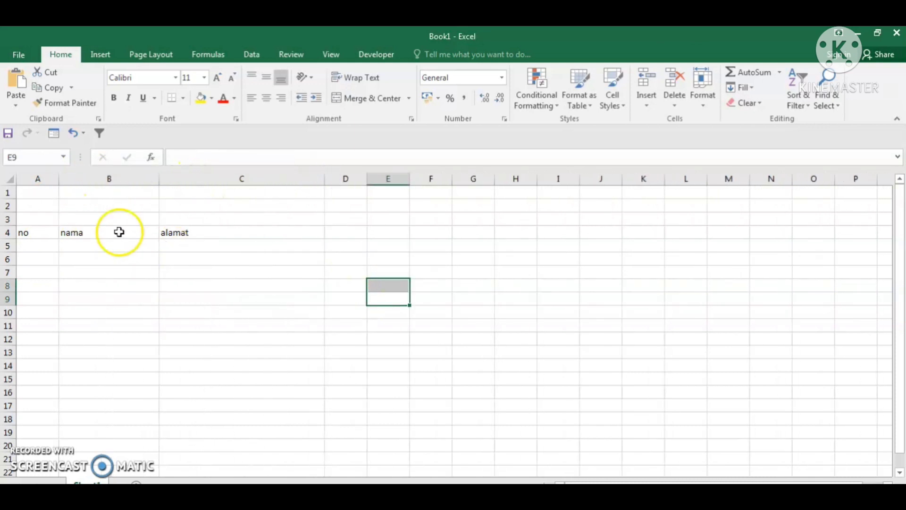
# - Center the no, nama and alamat headings in A4:C4 and narrow column A
pyautogui.moveTo(39, 232); pyautogui.dragTo(193, 233)
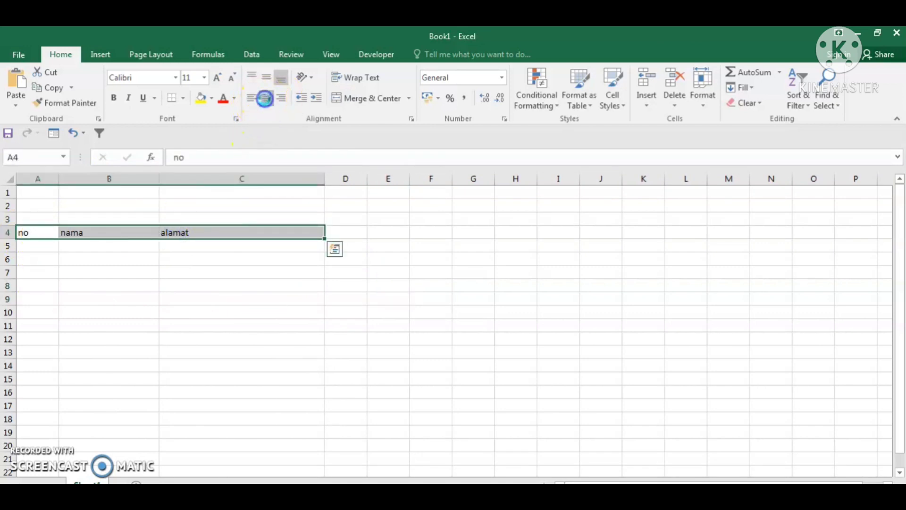
pyautogui.click(266, 97)
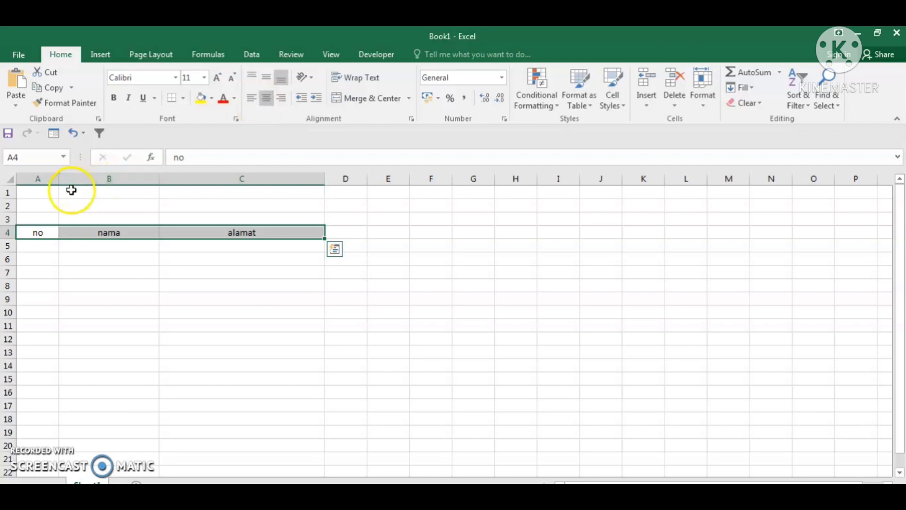
pyautogui.moveTo(59, 179); pyautogui.dragTo(37, 178)
pyautogui.click(93, 306)
pyautogui.click(25, 246)
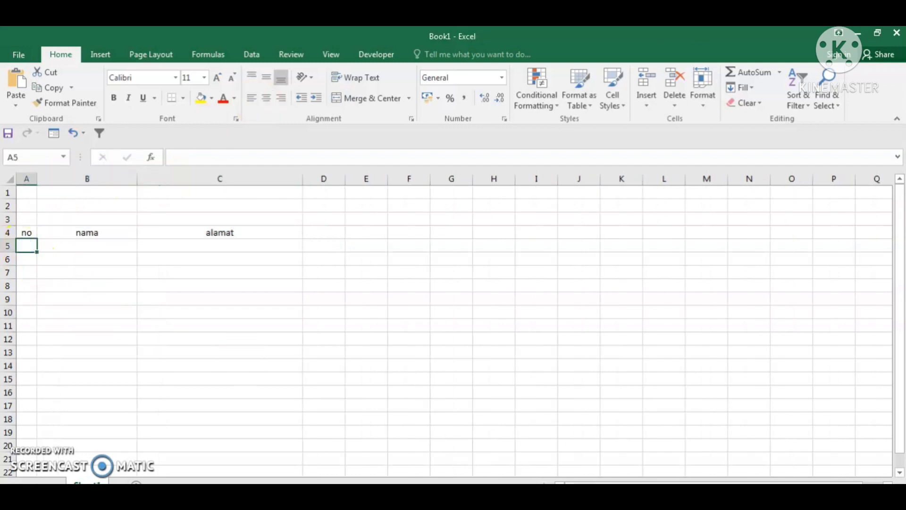
# - Enter 1 in A5 and 2 in A6 under the no heading
pyautogui.write('1')
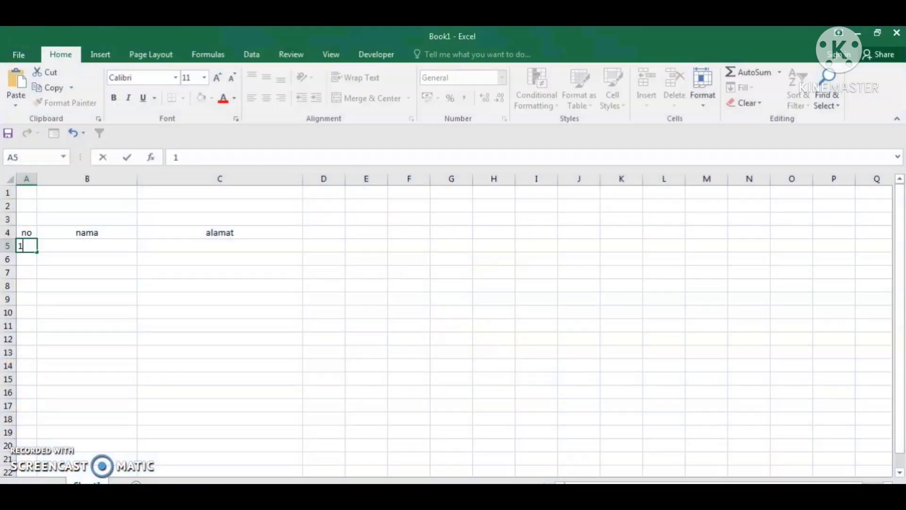
pyautogui.click(125, 276)
pyautogui.click(29, 259)
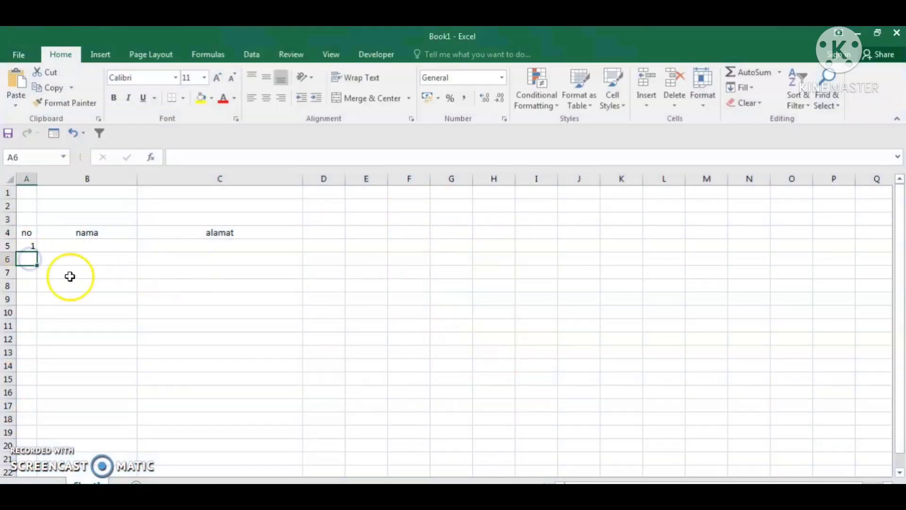
pyautogui.write('2')
pyautogui.click(158, 304)
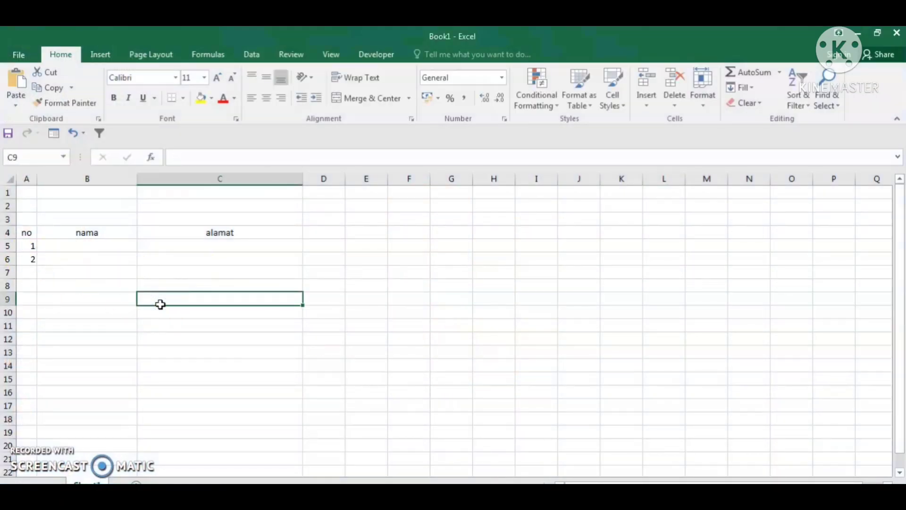
pyautogui.moveTo(31, 246); pyautogui.dragTo(49, 435)
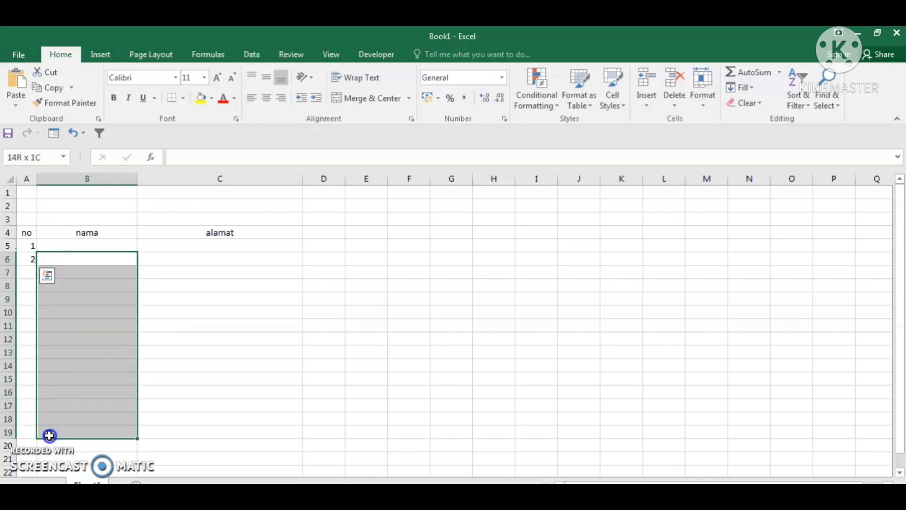
pyautogui.click(30, 258)
pyautogui.click(84, 329)
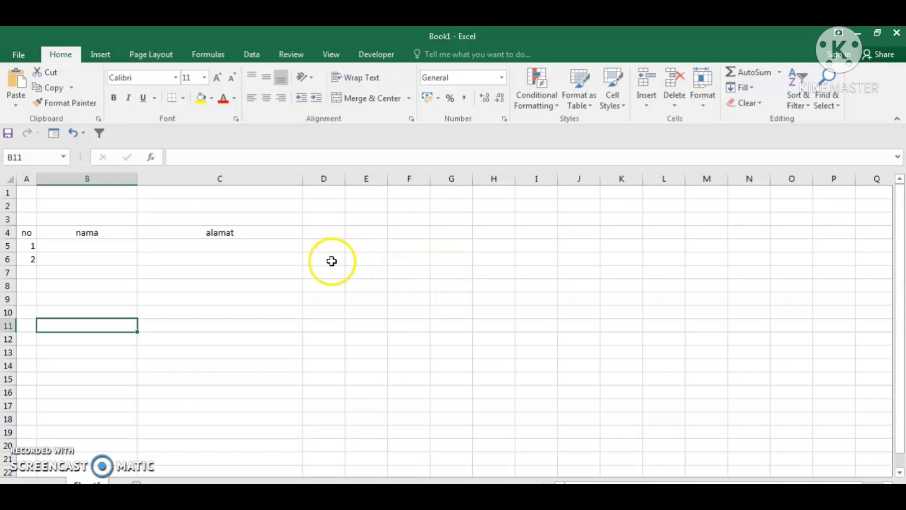
# - Enter 47000, 55000 and 63000 in cells E6 to E8
pyautogui.click(361, 259)
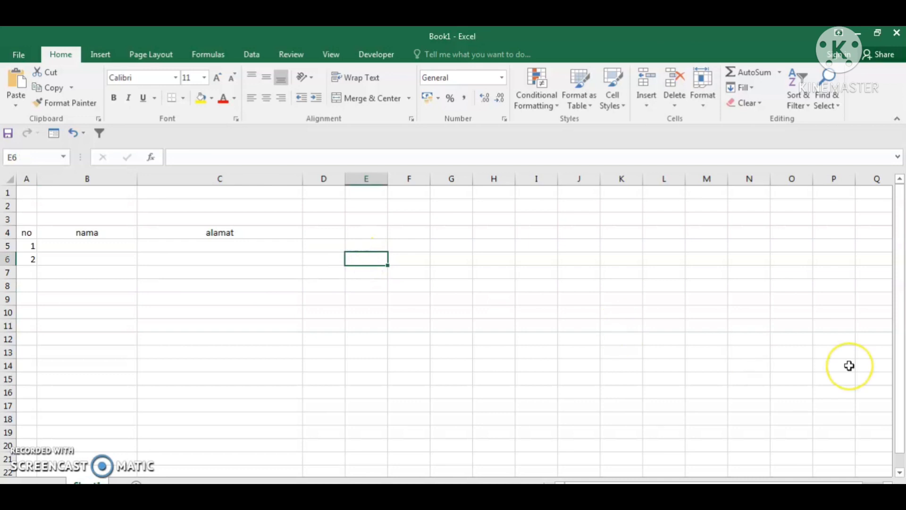
pyautogui.write('4')
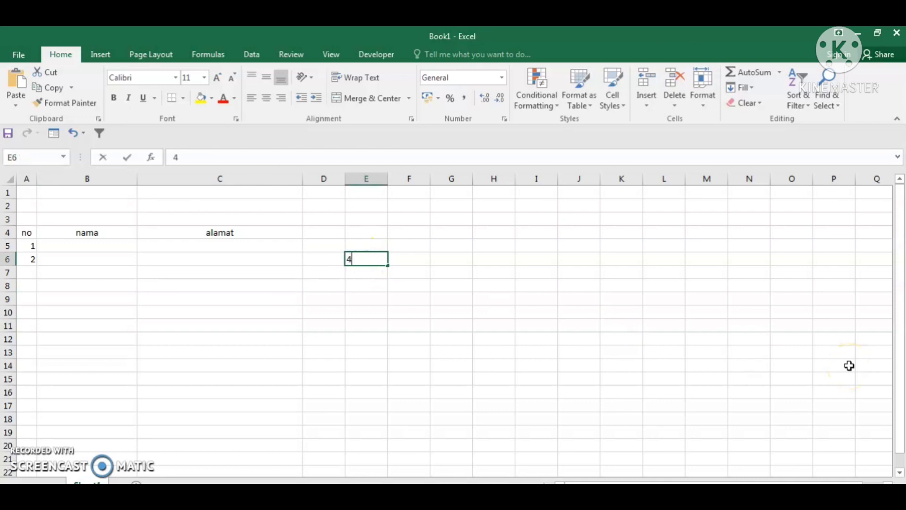
pyautogui.write('7000')
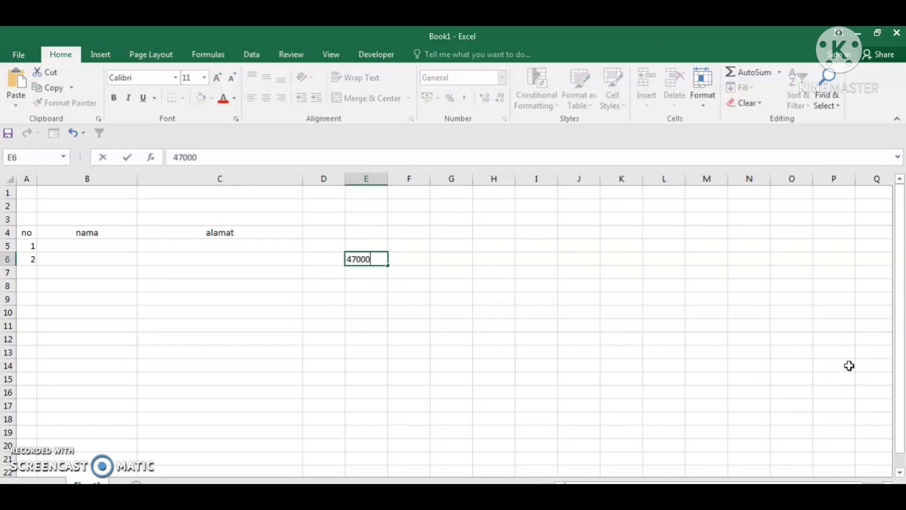
pyautogui.click(361, 272)
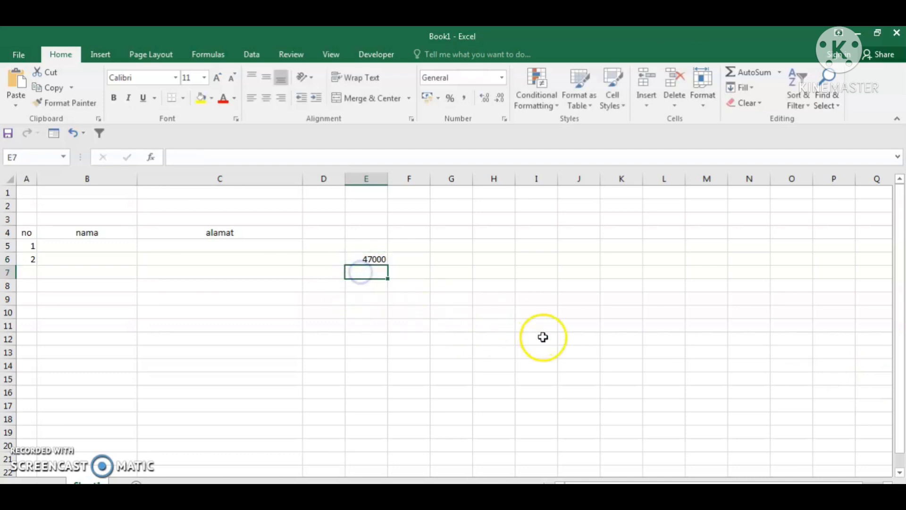
pyautogui.write('55')
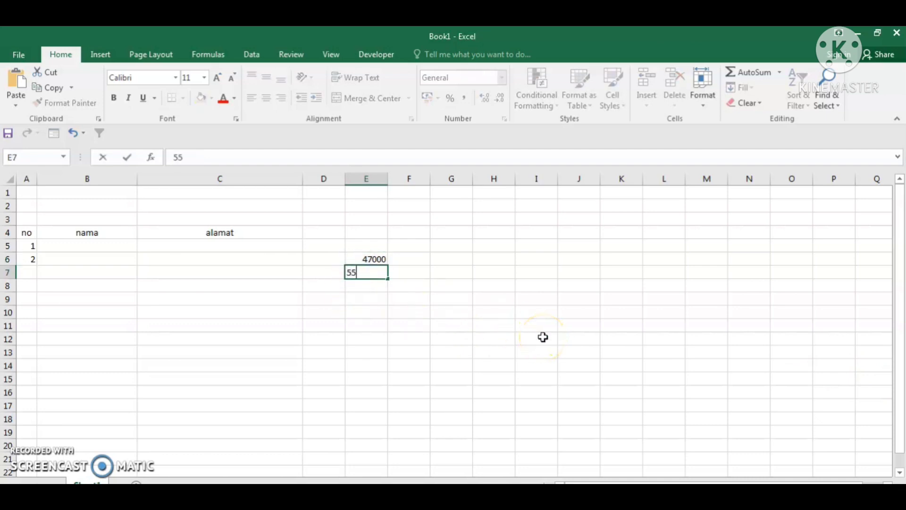
pyautogui.write('000')
pyautogui.click(367, 284)
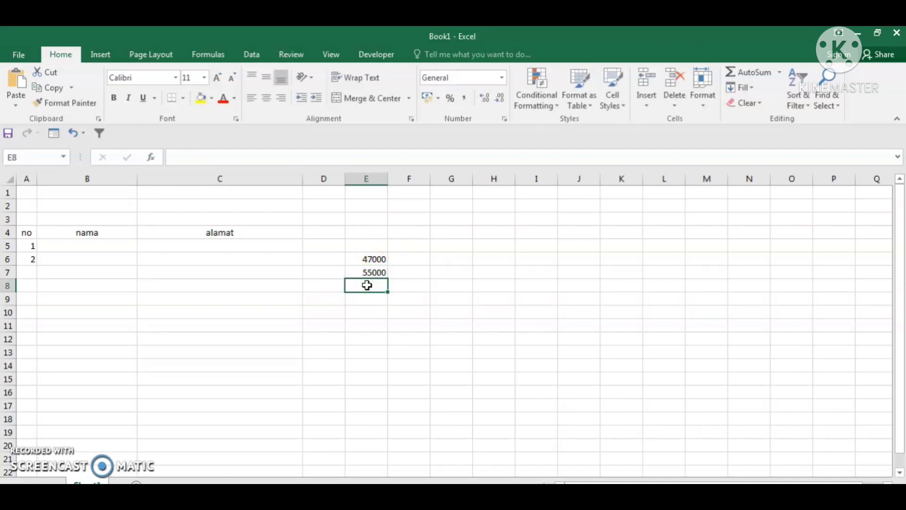
pyautogui.write('63000')
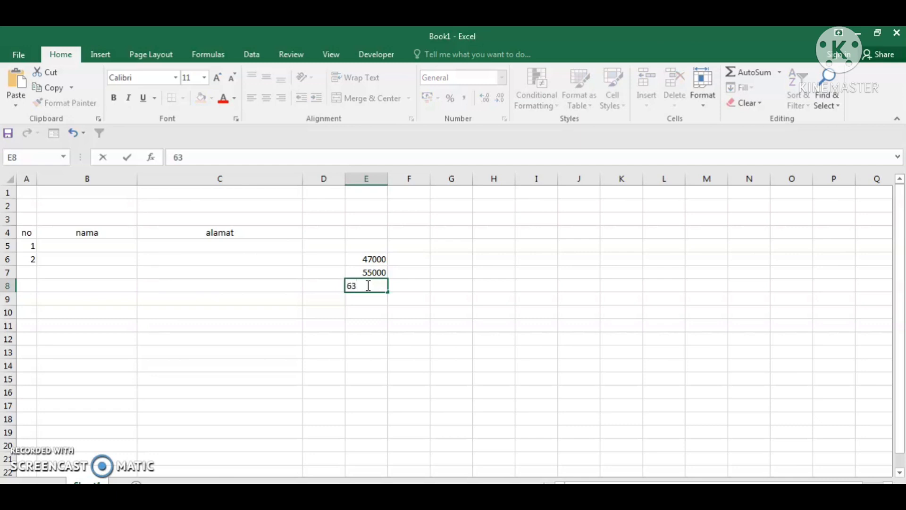
pyautogui.click(410, 326)
pyautogui.moveTo(369, 260); pyautogui.dragTo(376, 296)
pyautogui.click(496, 352)
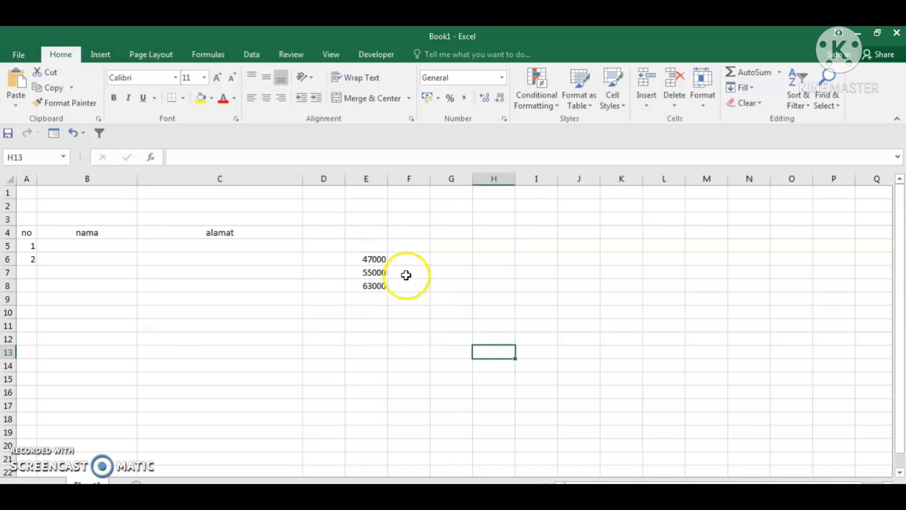
# - Enter 1200 in cell F6
pyautogui.click(416, 258)
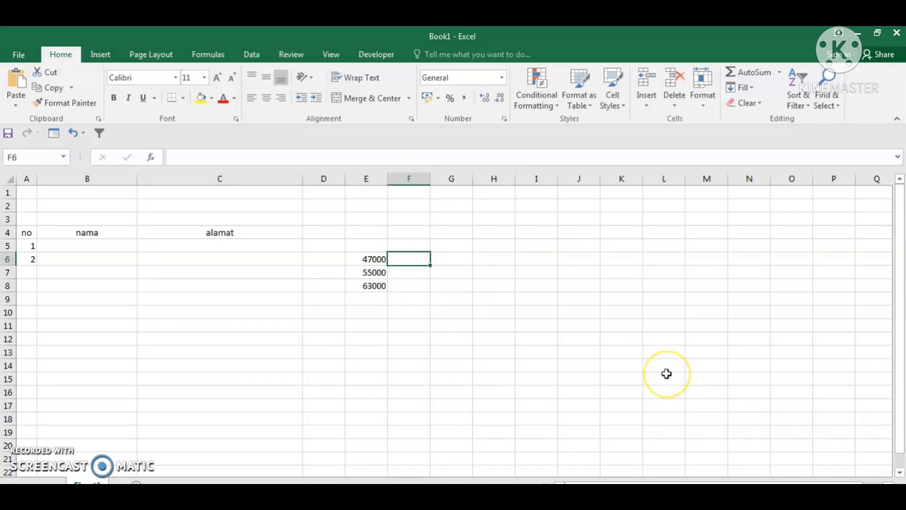
pyautogui.write('1')
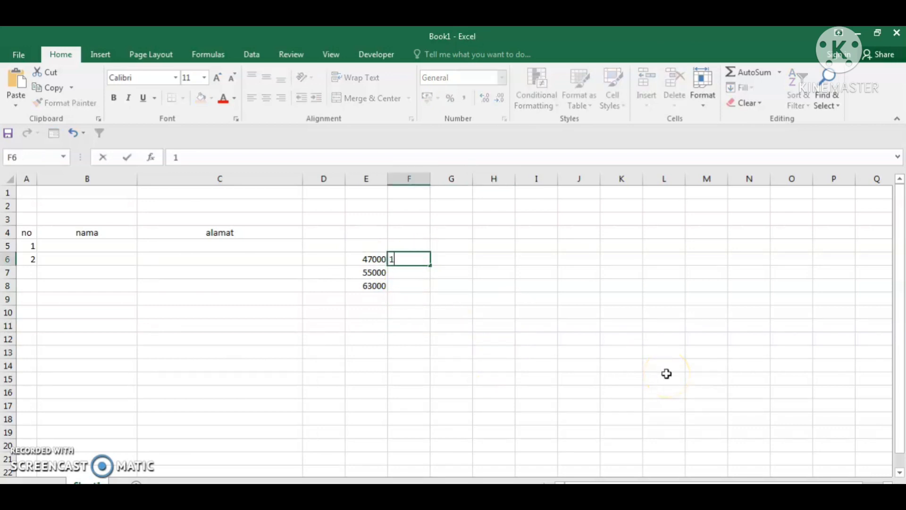
pyautogui.write('200')
pyautogui.click(666, 374)
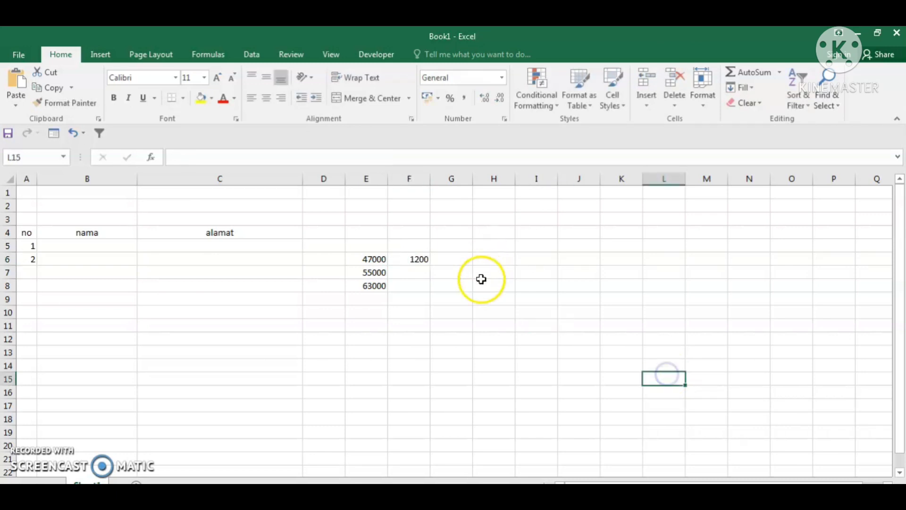
# - AutoSum E6:F6 into G6 to get 48200 and check the formula
pyautogui.moveTo(372, 259); pyautogui.dragTo(462, 261)
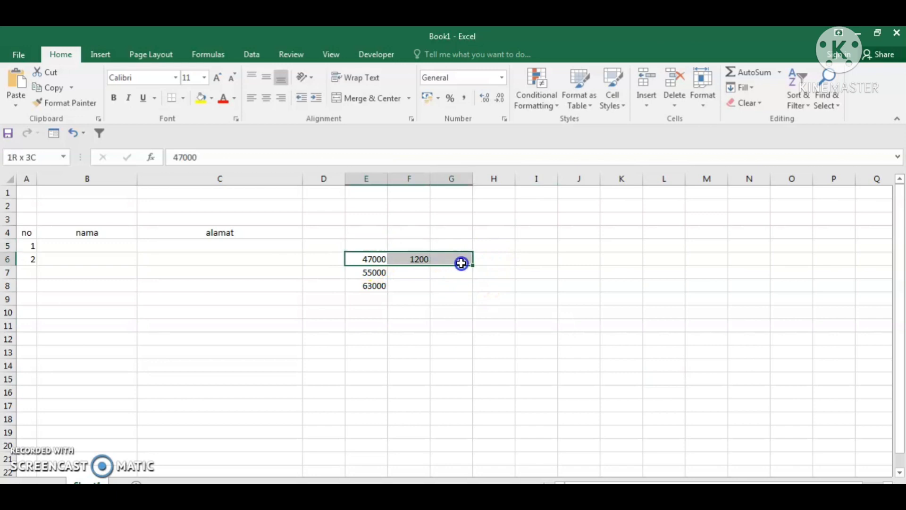
pyautogui.click(744, 72)
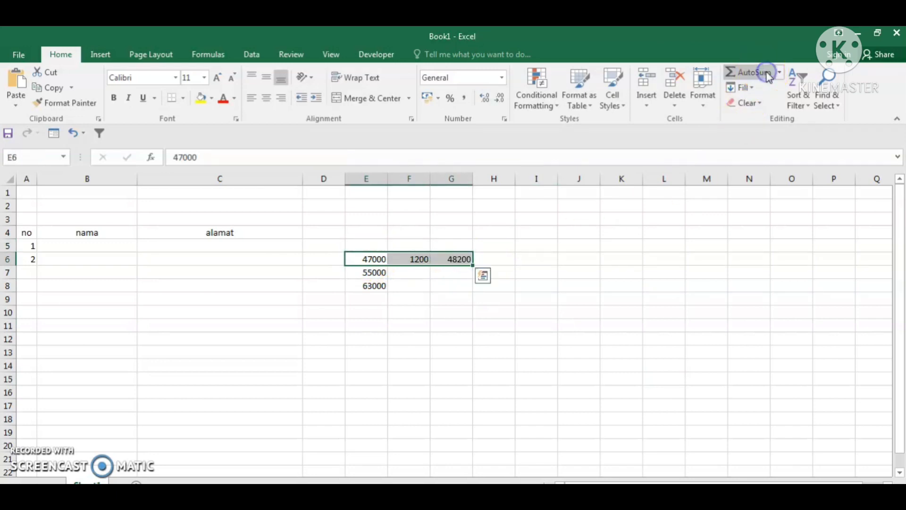
pyautogui.click(648, 373)
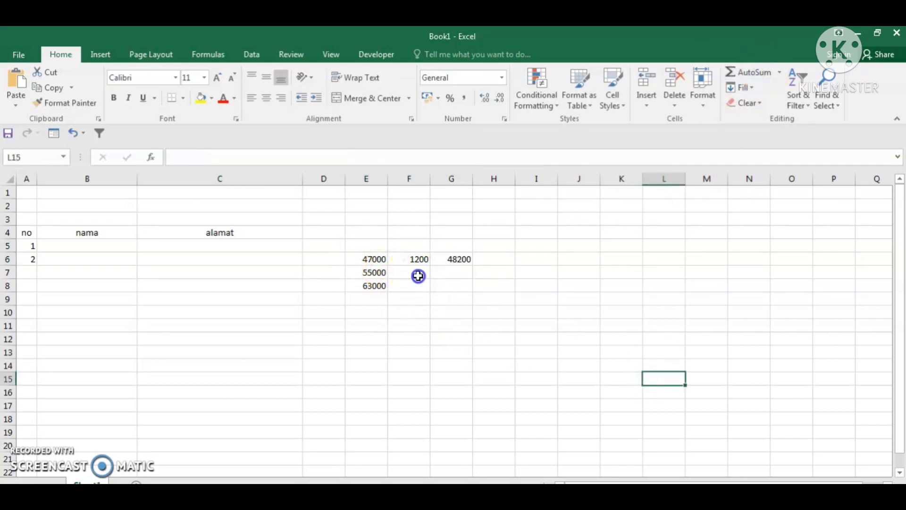
pyautogui.click(416, 274)
pyautogui.click(507, 288)
pyautogui.click(445, 259)
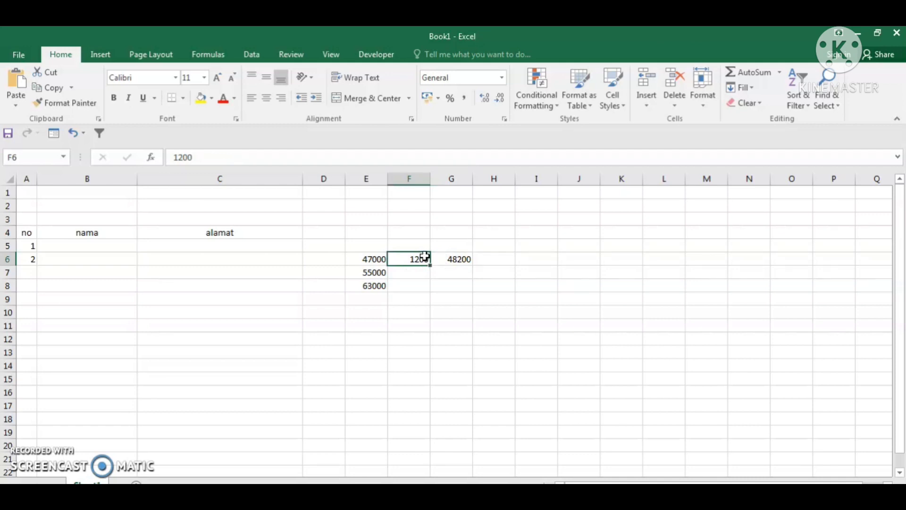
# - Select F6, G6 and nearby cells while trying to extend the values downward
pyautogui.click(423, 257)
pyautogui.click(432, 272)
pyautogui.moveTo(432, 272); pyautogui.dragTo(430, 290)
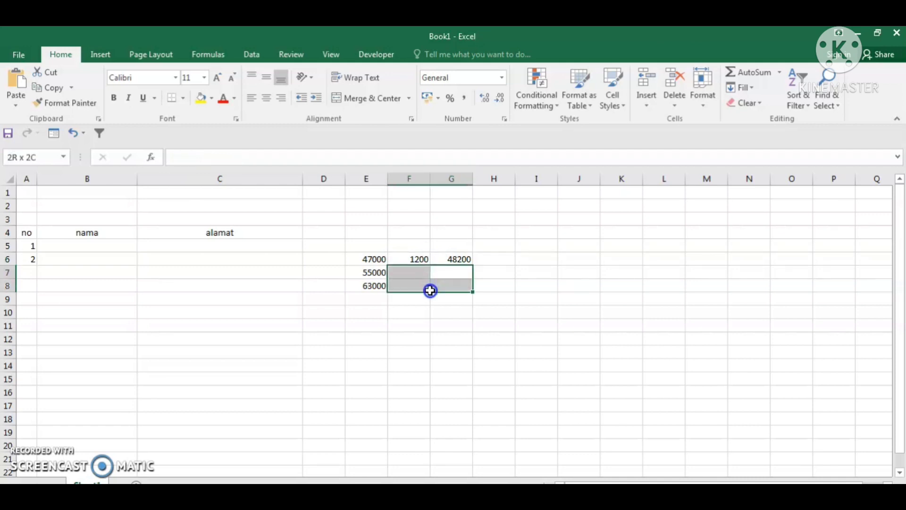
pyautogui.click(482, 351)
pyautogui.click(447, 259)
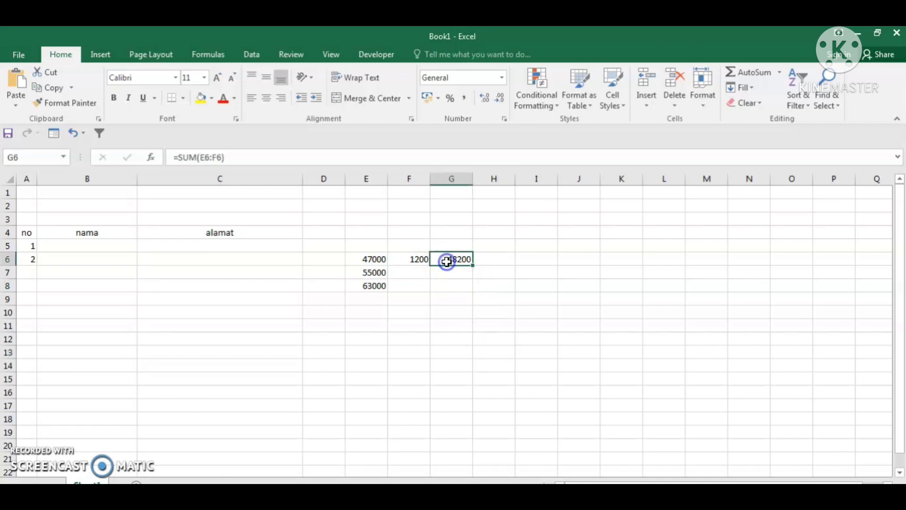
pyautogui.moveTo(474, 266); pyautogui.dragTo(475, 304)
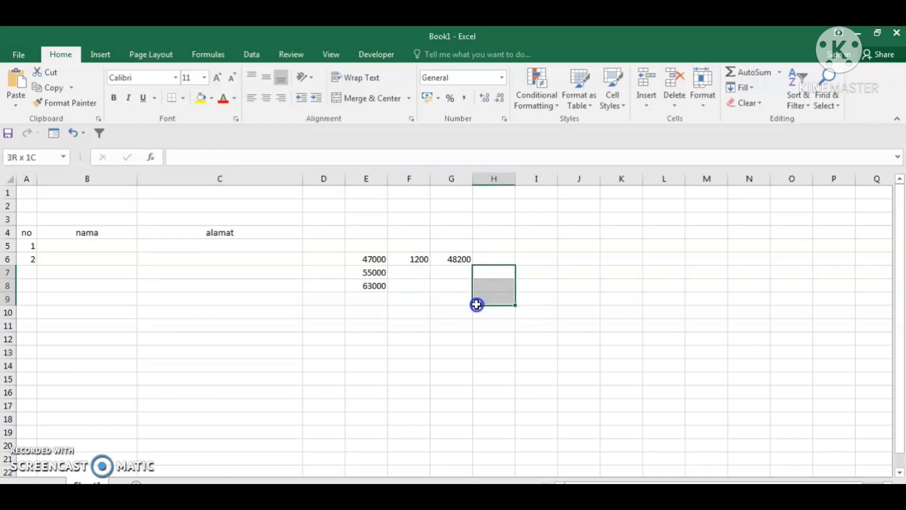
pyautogui.click(489, 334)
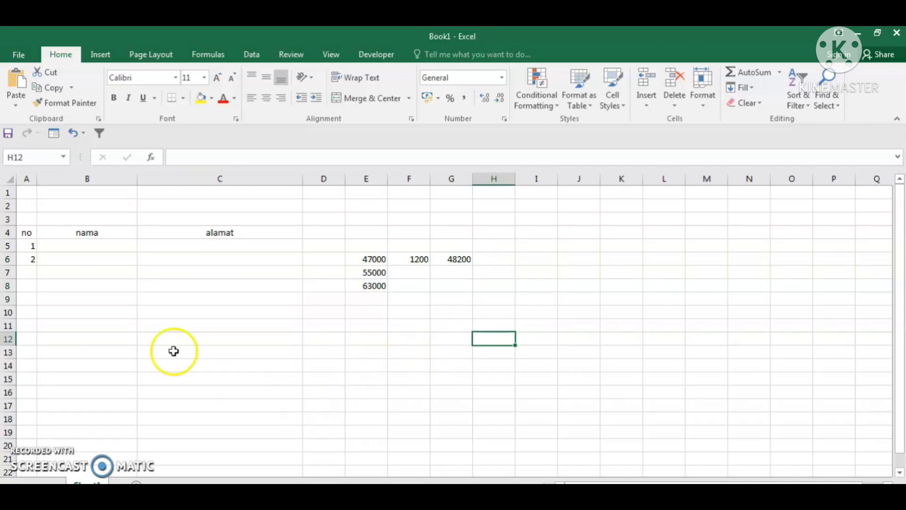
# - Check 'Enable fill handle and cell drag-and-drop' in Excel Options > Advanced
pyautogui.click(19, 57)
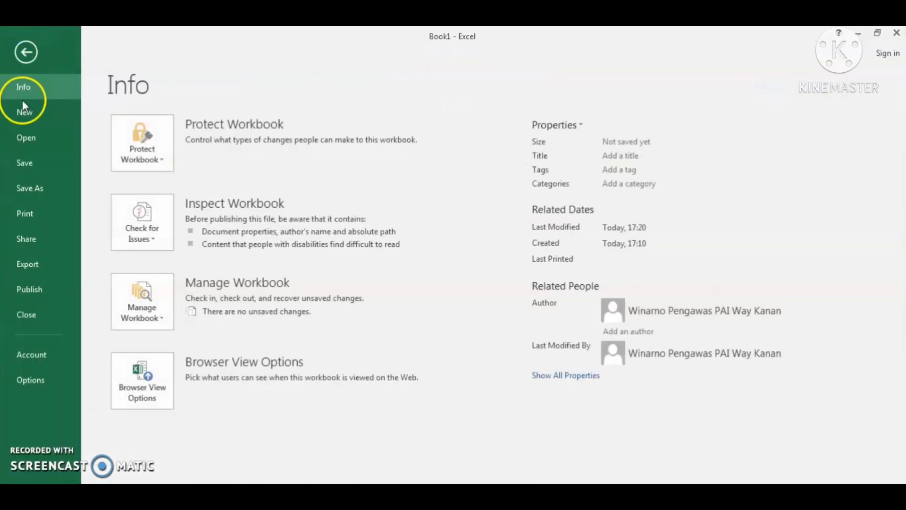
pyautogui.click(33, 380)
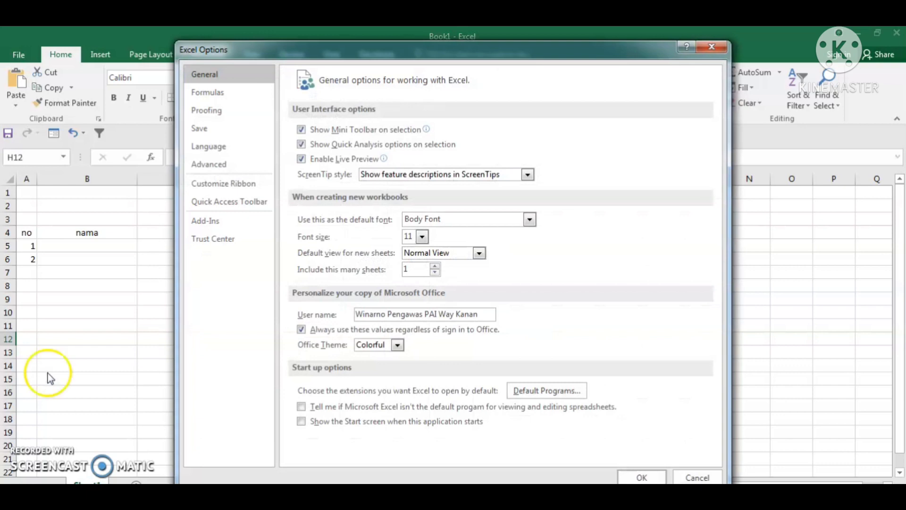
pyautogui.click(210, 165)
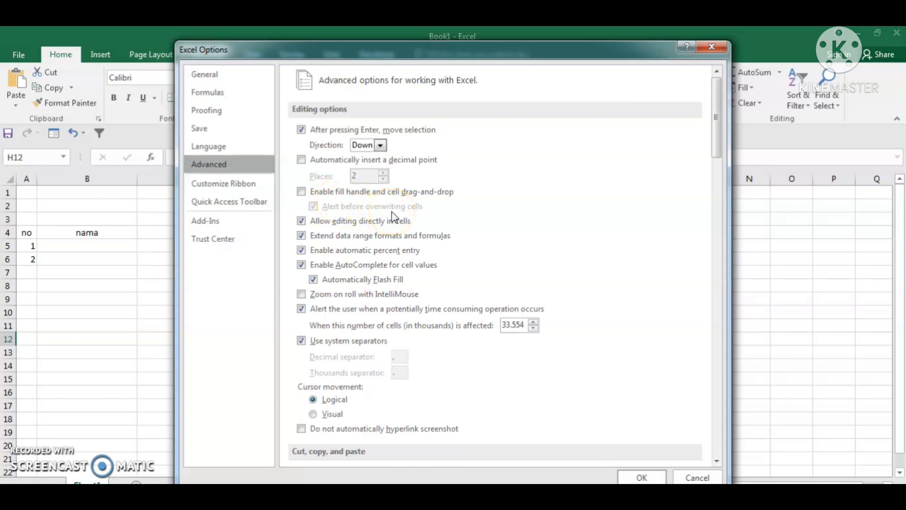
pyautogui.click(302, 191)
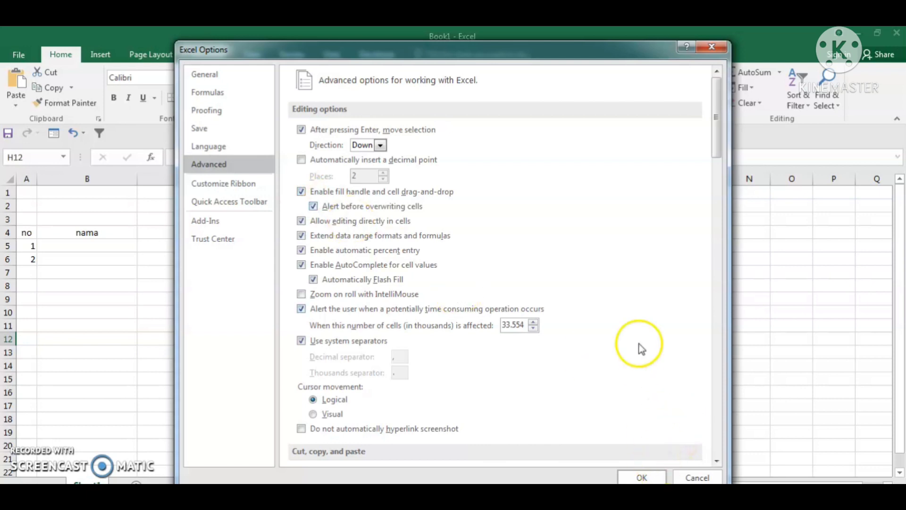
pyautogui.click(649, 477)
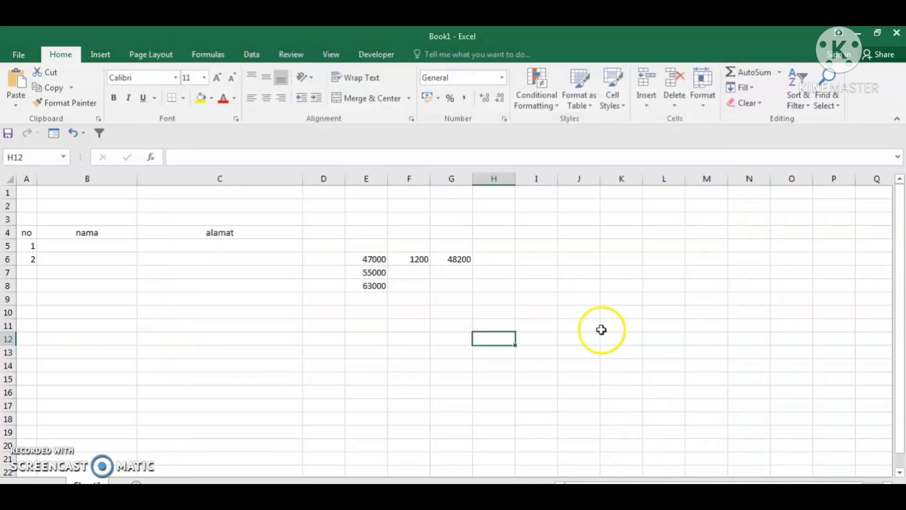
# - Fill A5:A19 with 1–15, copy 1200 to F7:F8, and extend totals to G8
pyautogui.click(29, 244)
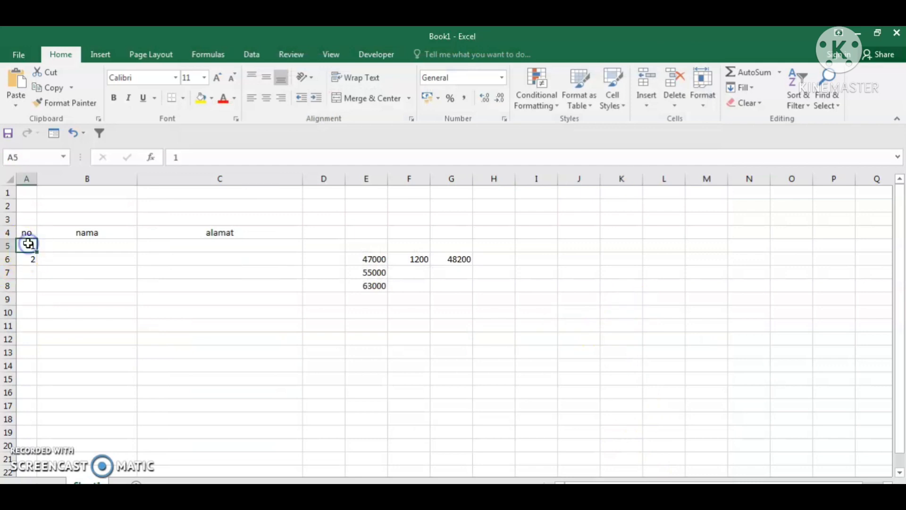
pyautogui.moveTo(29, 244); pyautogui.dragTo(61, 431)
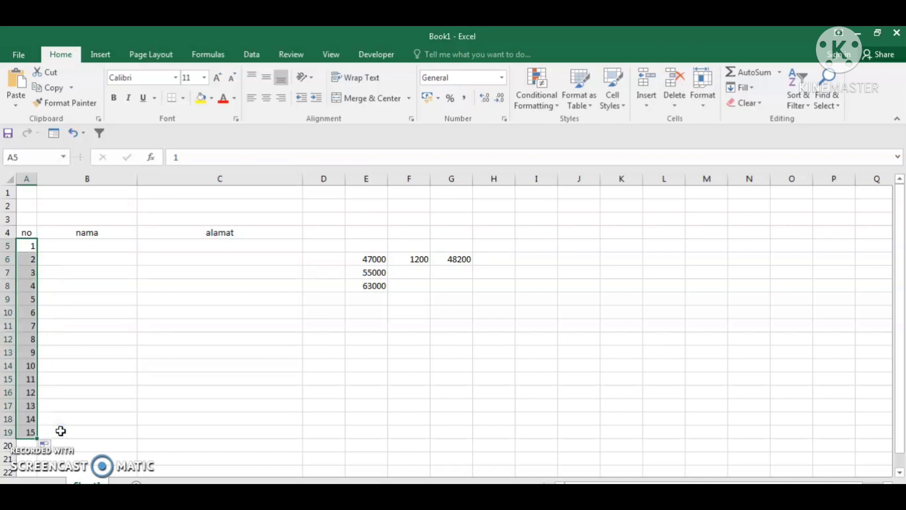
pyautogui.click(411, 258)
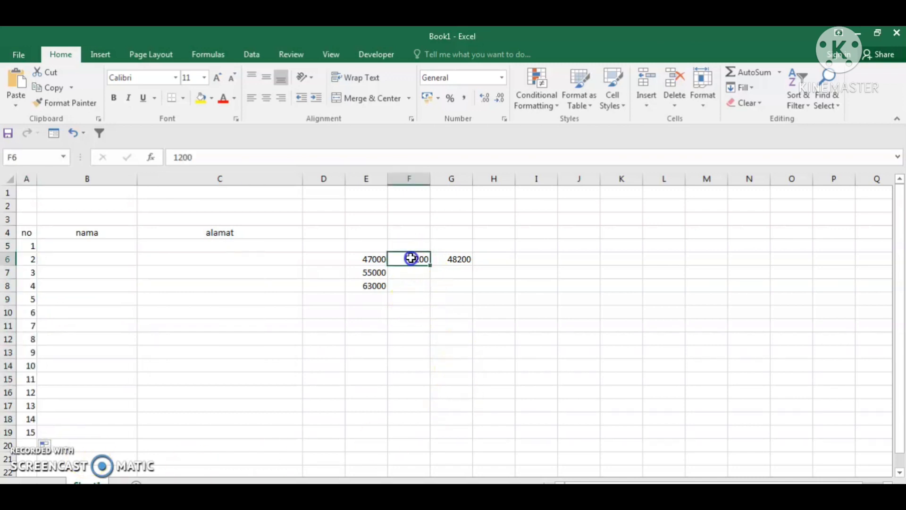
pyautogui.moveTo(430, 266); pyautogui.dragTo(431, 291)
pyautogui.click(581, 362)
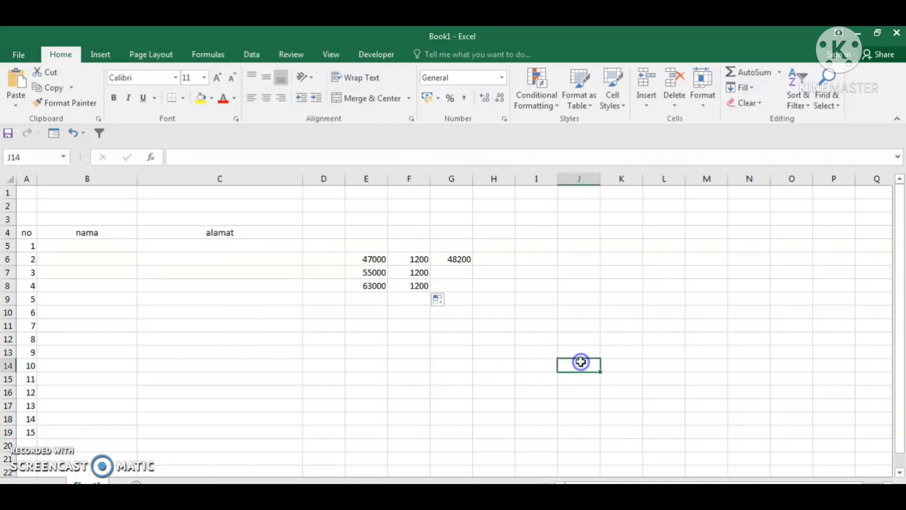
pyautogui.click(442, 262)
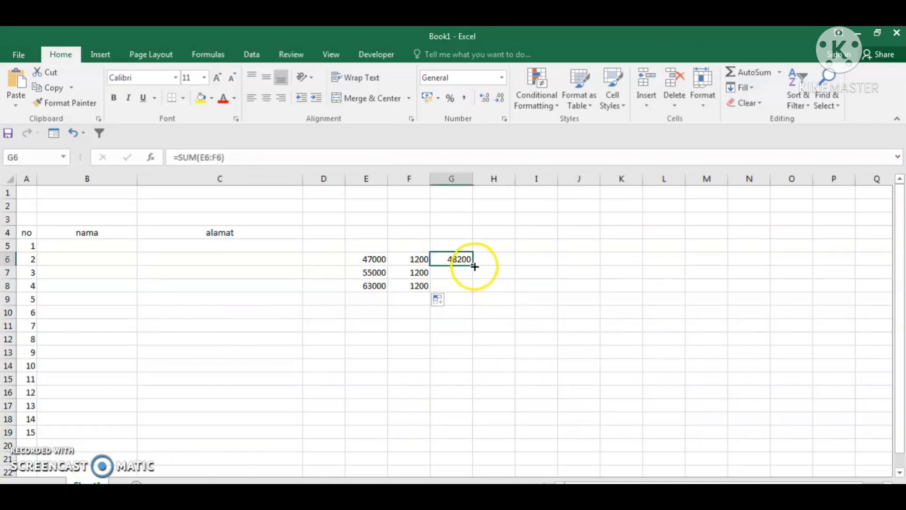
pyautogui.moveTo(475, 266); pyautogui.dragTo(479, 297)
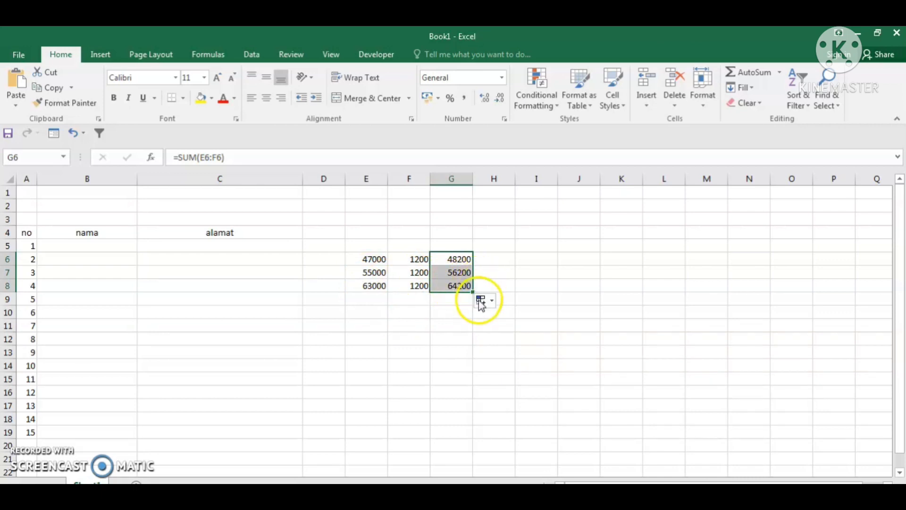
pyautogui.click(516, 365)
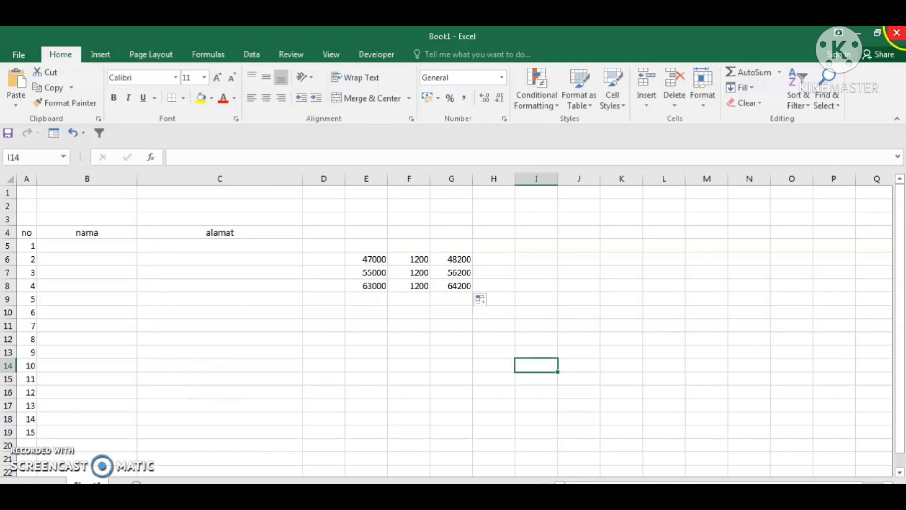
# - Close Excel without saving the workbook
pyautogui.click(897, 33)
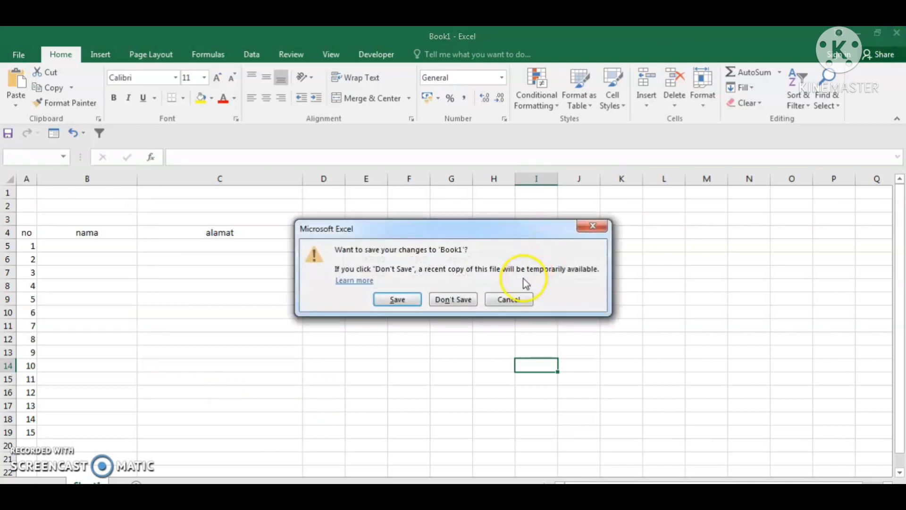
pyautogui.click(457, 299)
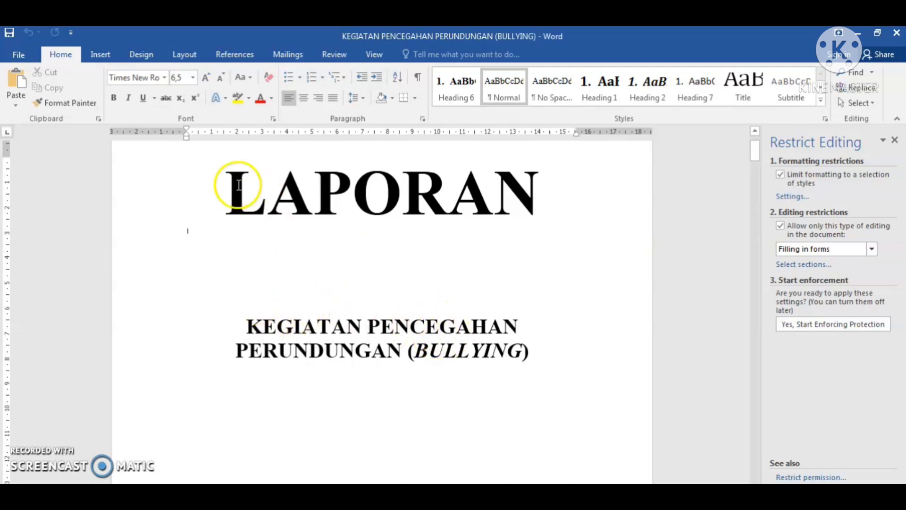
# - Copy the LAPORAN title text, then undo the accidental deletion of its final N
pyautogui.moveTo(229, 188)
pyautogui.mouseDown()
pyautogui.moveTo(396, 205)
pyautogui.moveTo(521, 291)
pyautogui.moveTo(553, 394)
pyautogui.mouseUp()
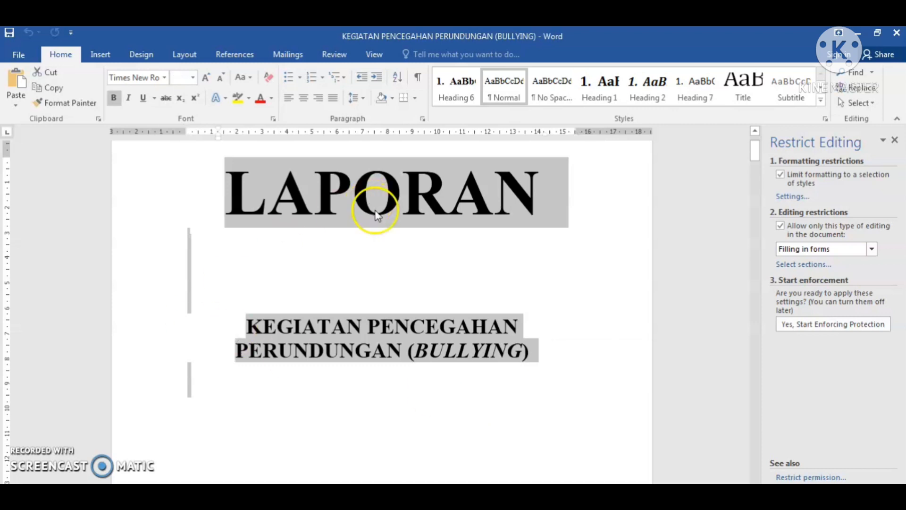
pyautogui.click(53, 88)
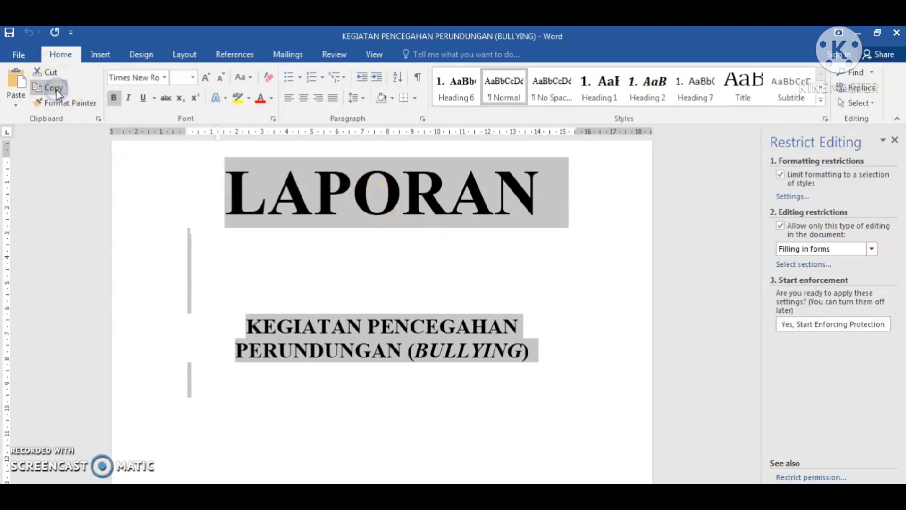
pyautogui.click(526, 208)
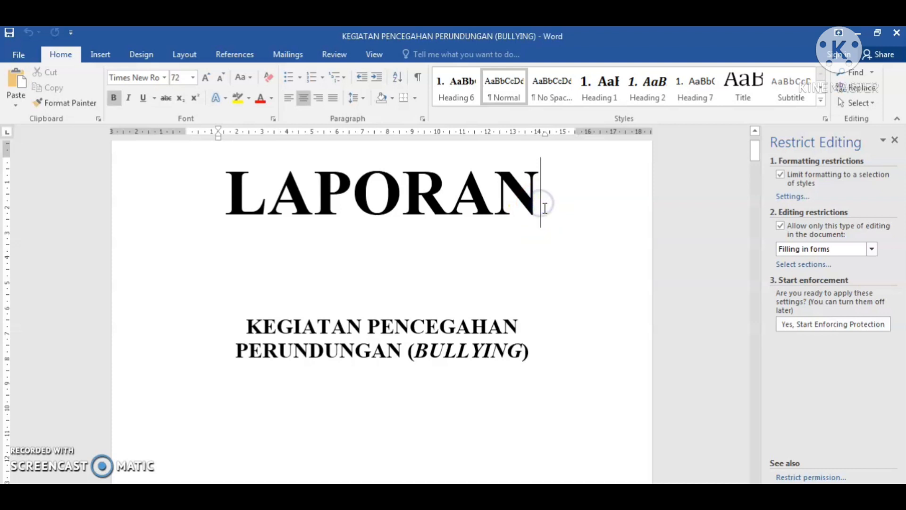
pyautogui.press('BackSpace')
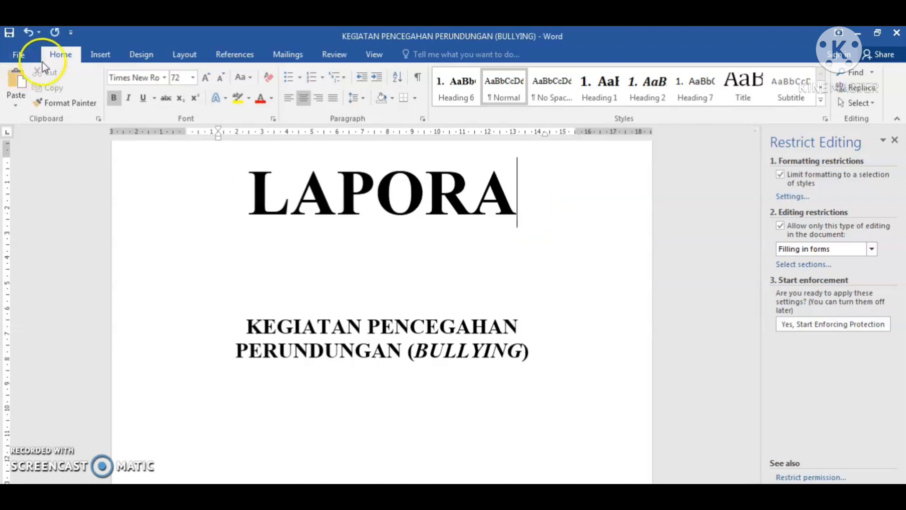
pyautogui.click(27, 32)
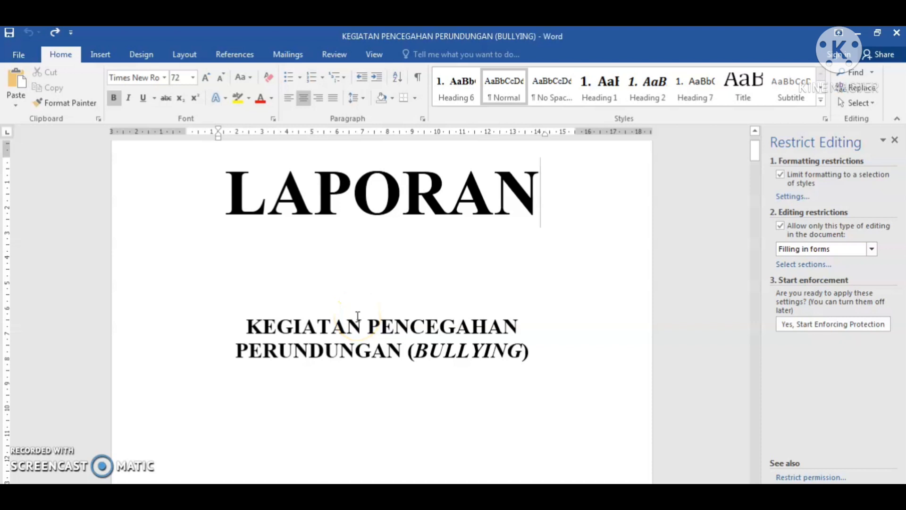
pyautogui.scroll(-18, 514, 305)
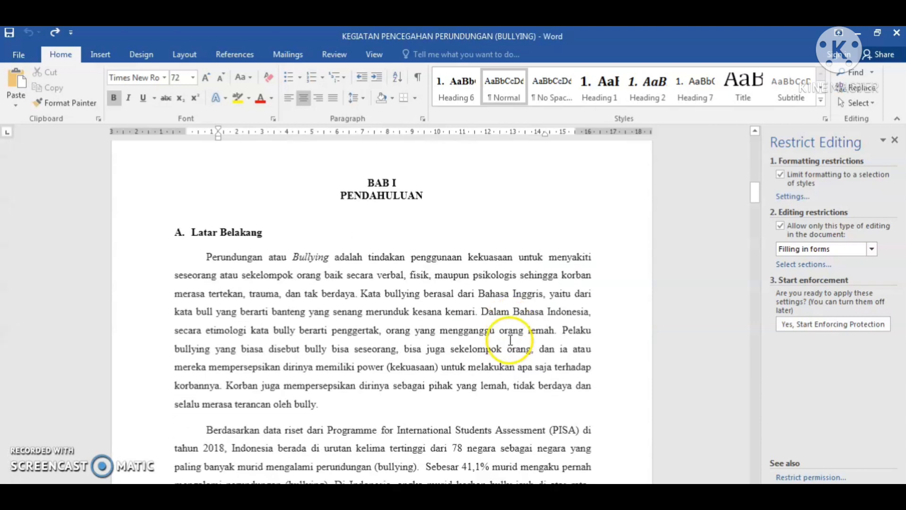
pyautogui.scroll(-3, 510, 339)
pyautogui.scroll(6, 473, 335)
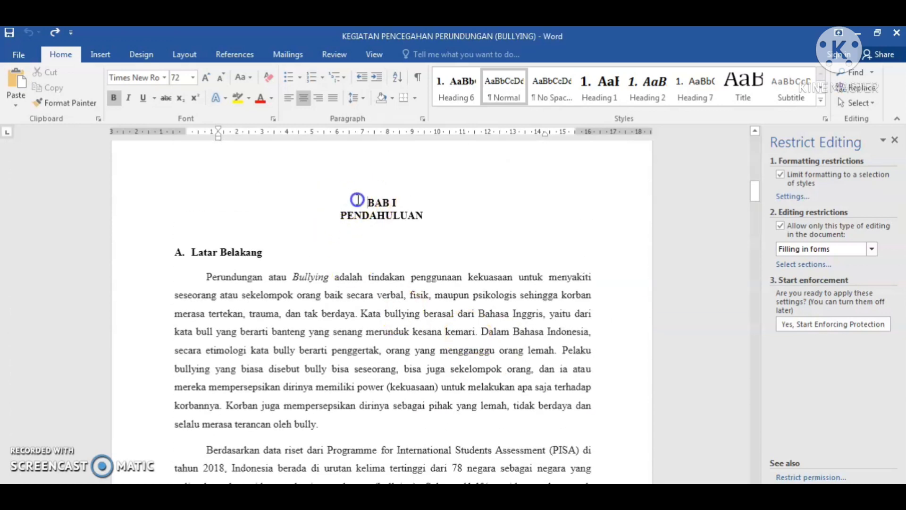
pyautogui.moveTo(367, 199); pyautogui.dragTo(526, 486)
pyautogui.moveTo(555, 441); pyautogui.dragTo(591, 441)
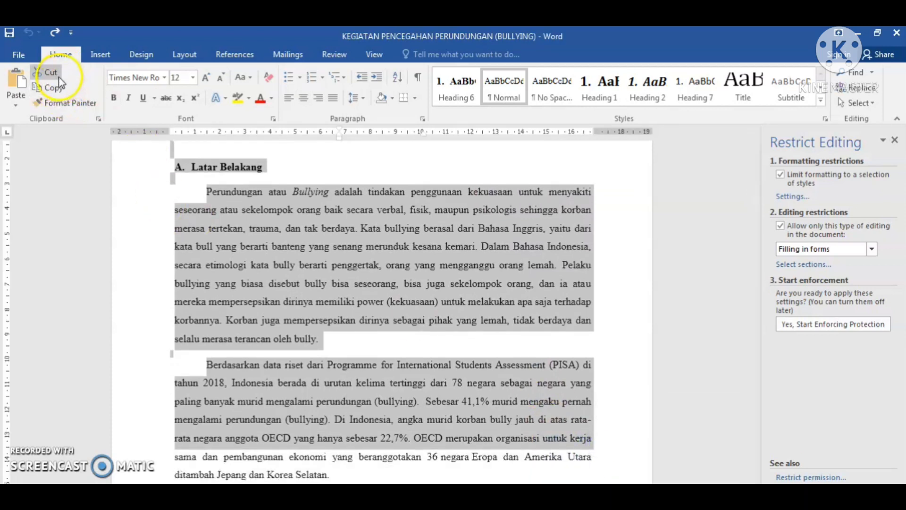
pyautogui.click(61, 89)
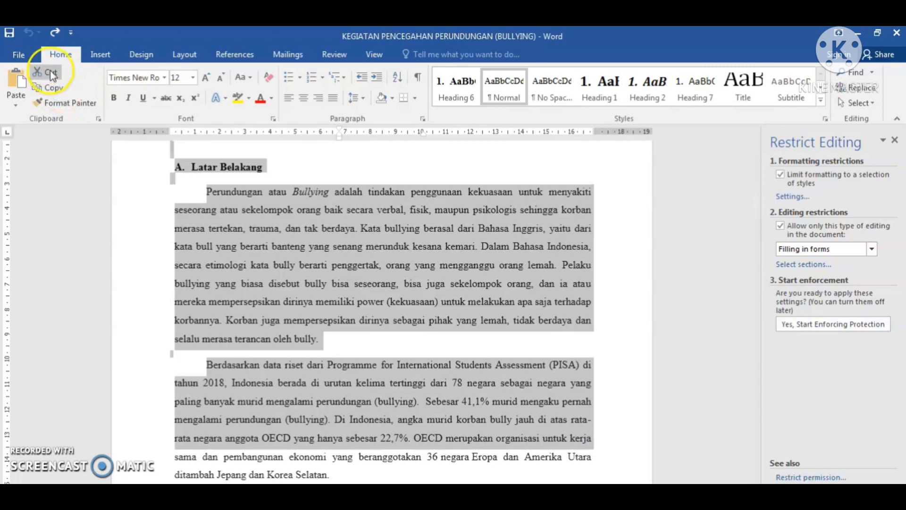
pyautogui.click(51, 74)
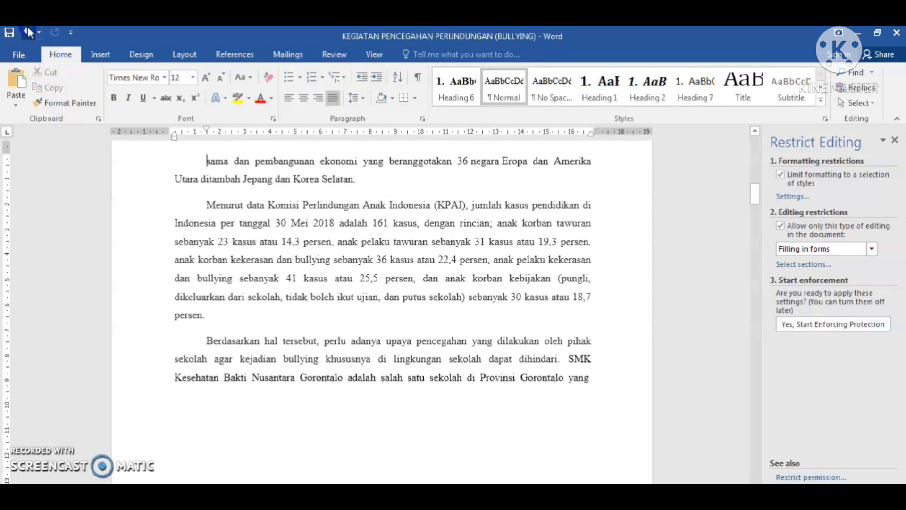
pyautogui.click(29, 31)
pyautogui.click(477, 198)
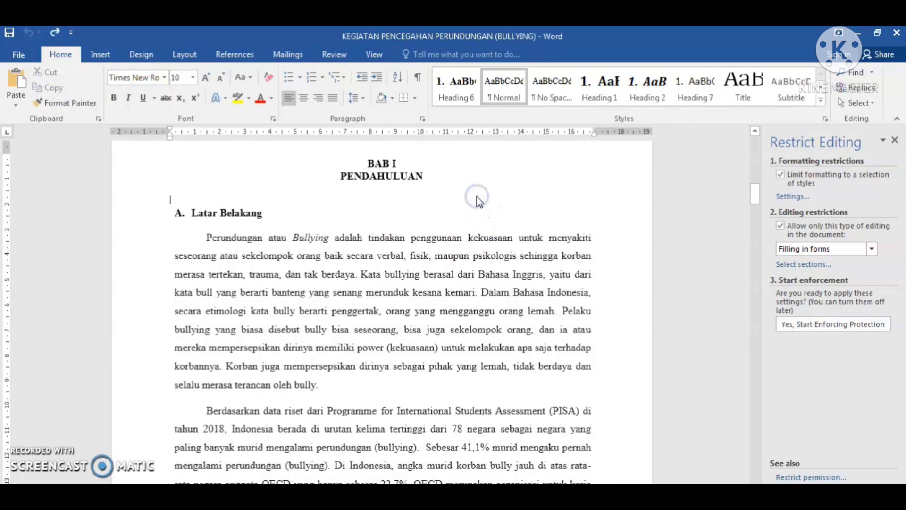
pyautogui.scroll(15, 503, 245)
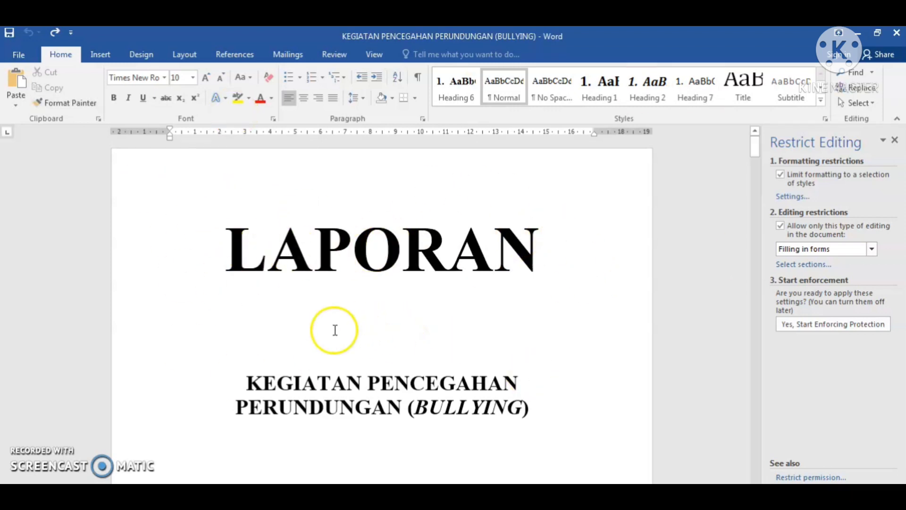
# - Collapse the ribbon from the Review tab and place the cursor in the LAPORAN title
pyautogui.click(371, 53)
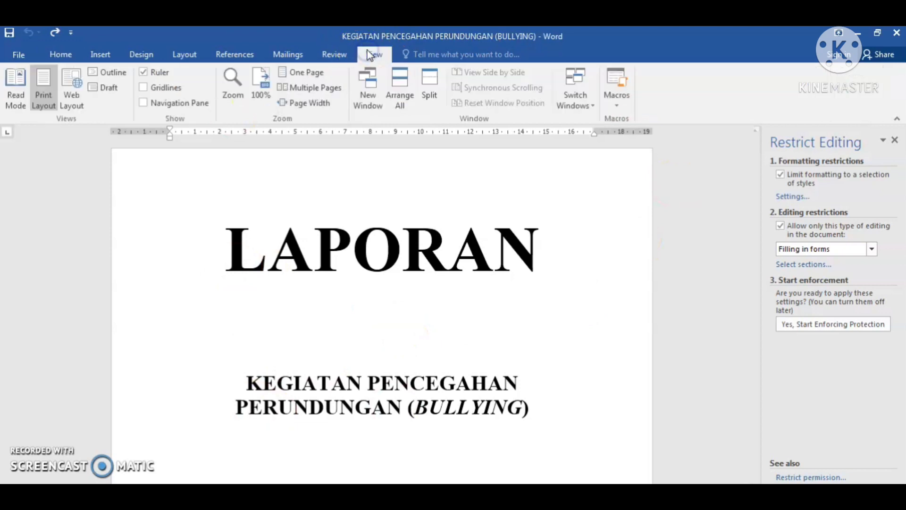
pyautogui.click(336, 55)
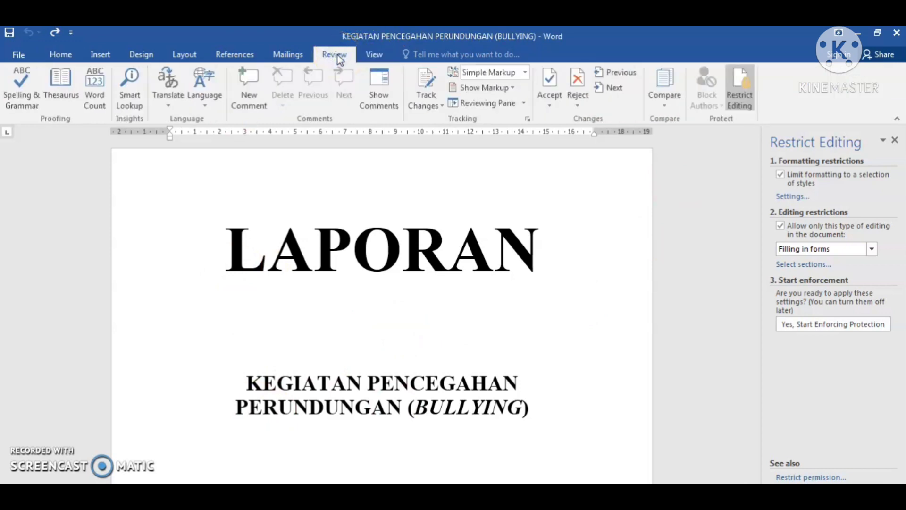
pyautogui.doubleClick(340, 55)
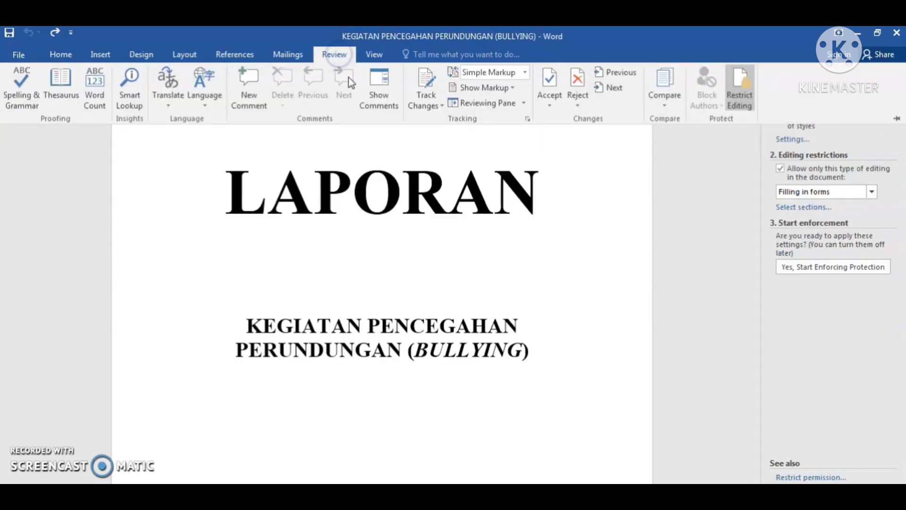
pyautogui.click(334, 56)
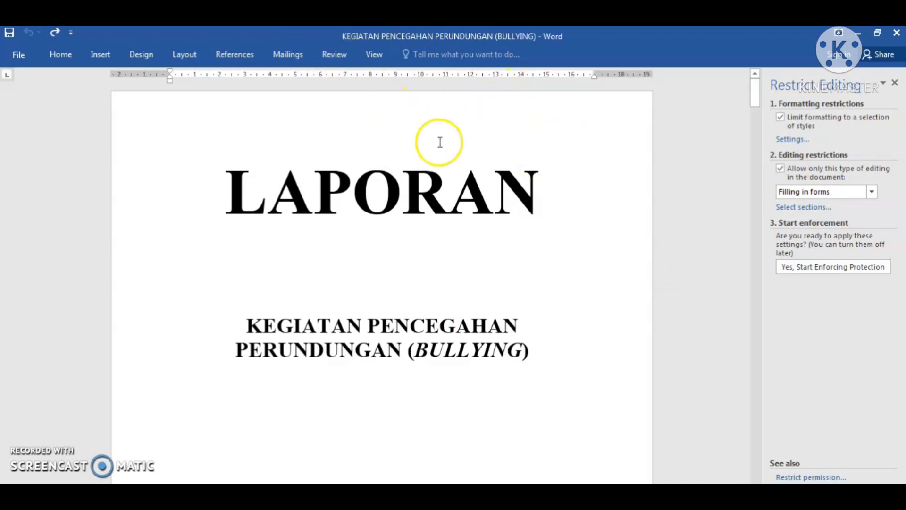
pyautogui.click(446, 128)
pyautogui.click(341, 56)
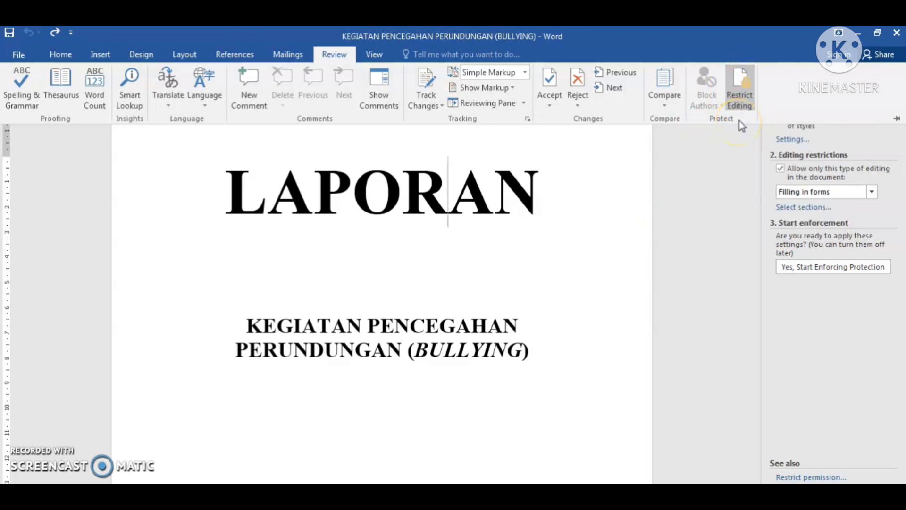
# - In Restrict Editing, clear both restriction boxes, then recheck only Limit formatting
pyautogui.click(737, 84)
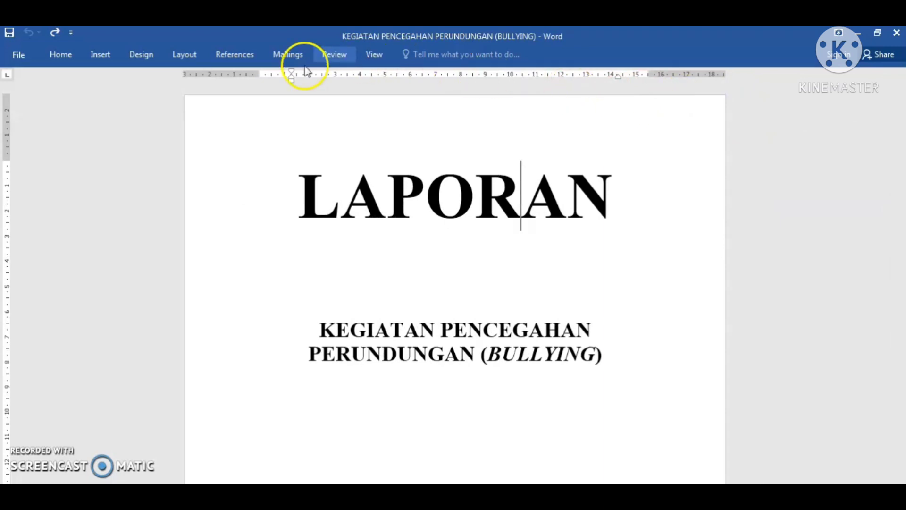
pyautogui.click(323, 59)
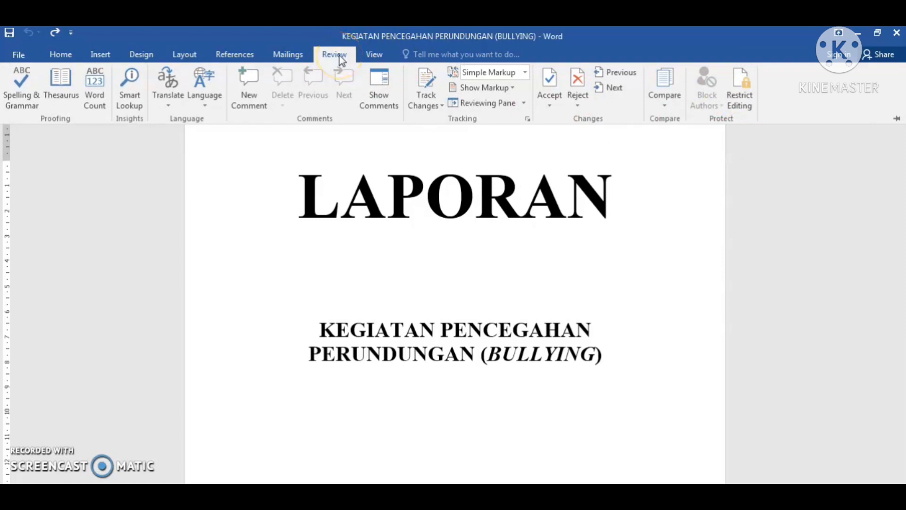
pyautogui.click(743, 85)
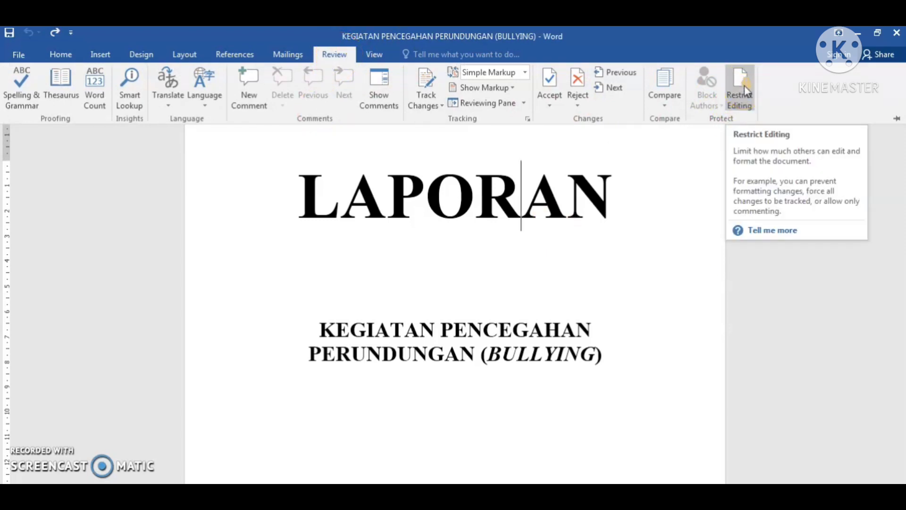
pyautogui.click(744, 87)
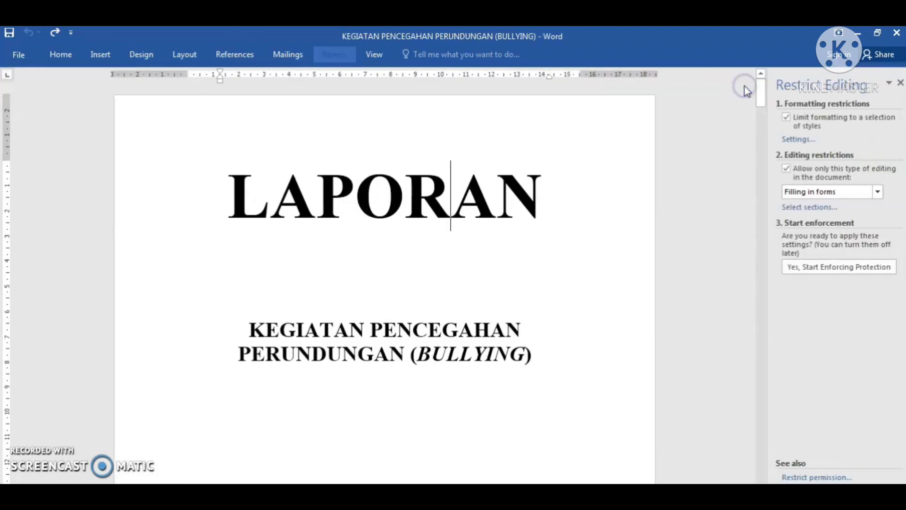
pyautogui.click(780, 117)
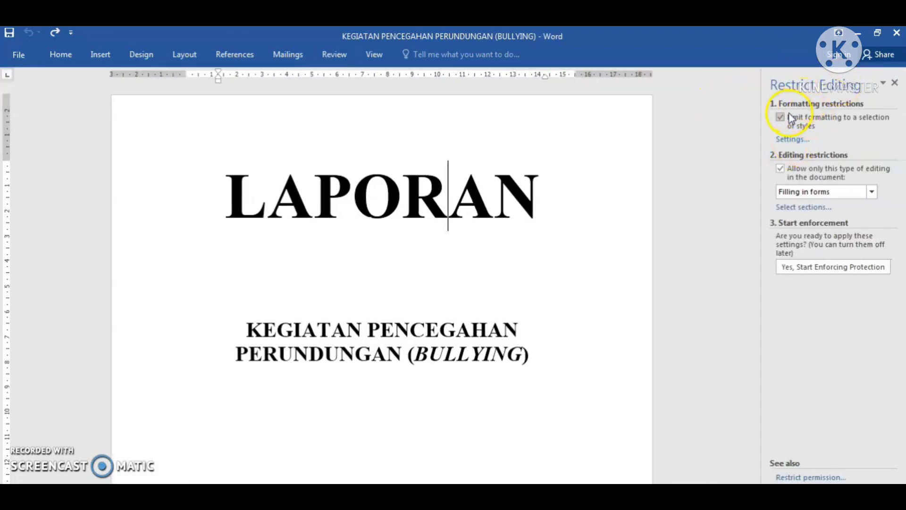
pyautogui.click(781, 169)
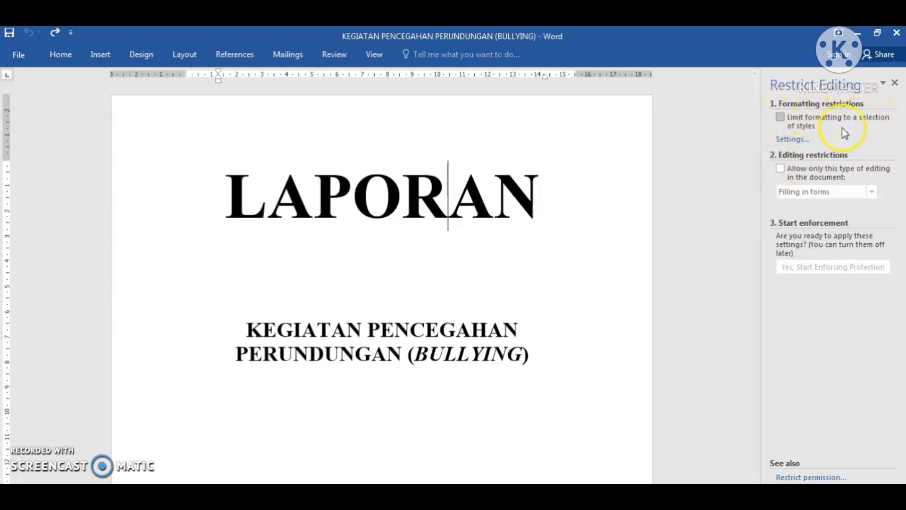
pyautogui.click(781, 118)
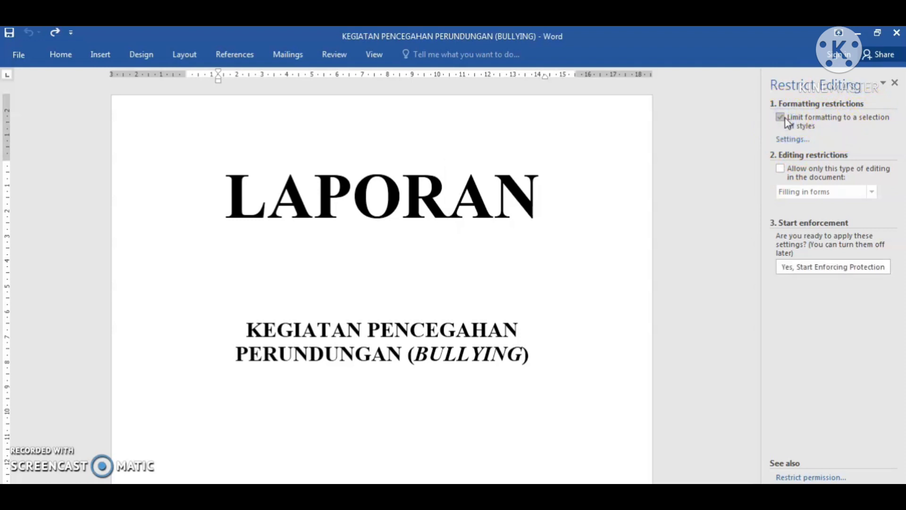
# - Review the formatting restriction settings, then restrict editing, first picking 'No changes (Read only)'
pyautogui.click(797, 143)
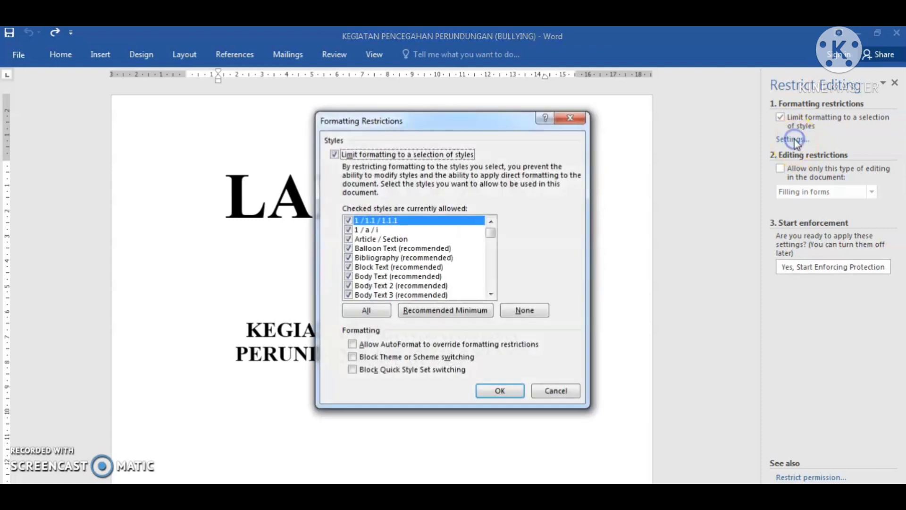
pyautogui.click(583, 101)
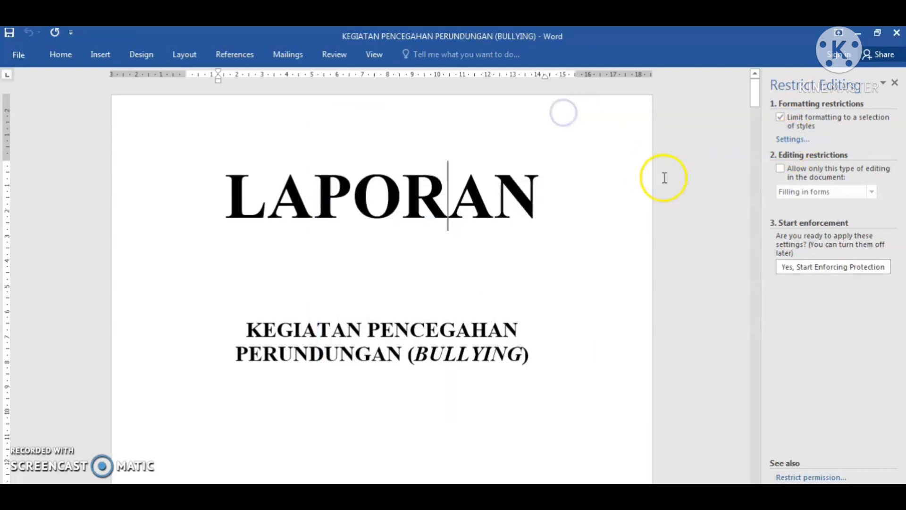
pyautogui.click(781, 171)
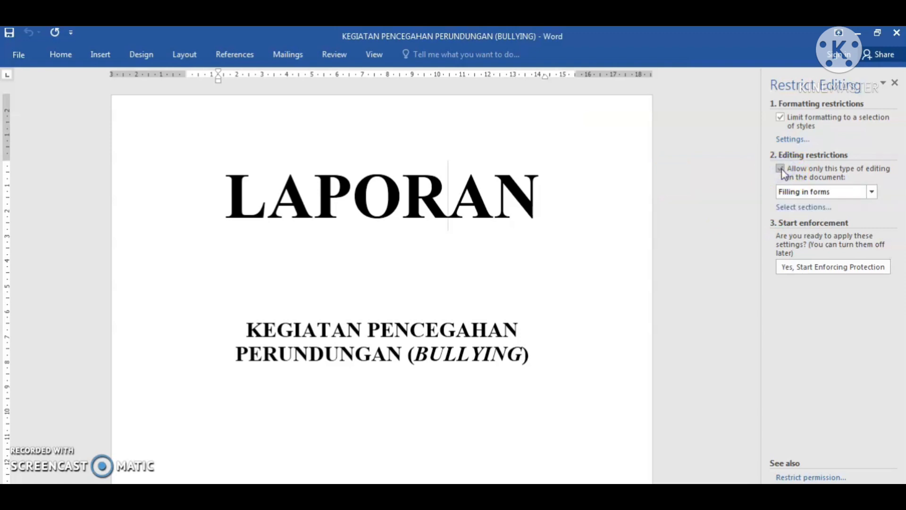
pyautogui.click(872, 192)
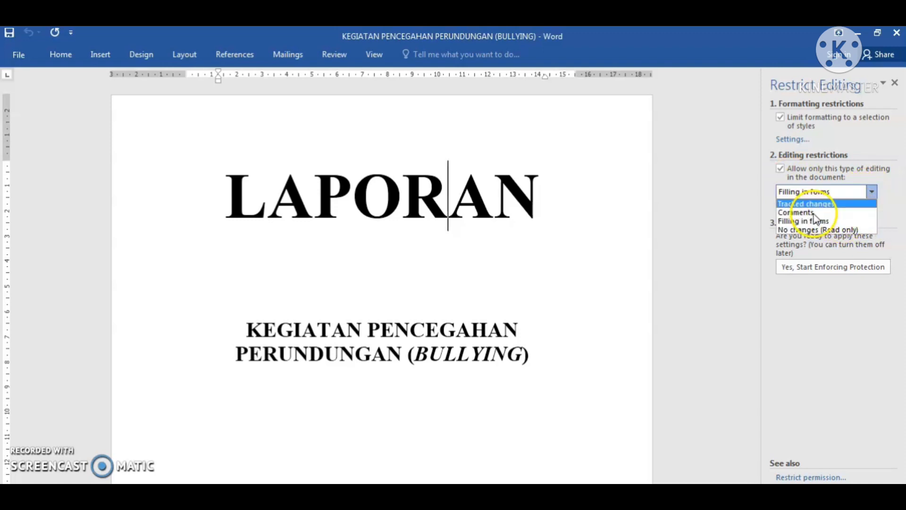
pyautogui.click(820, 230)
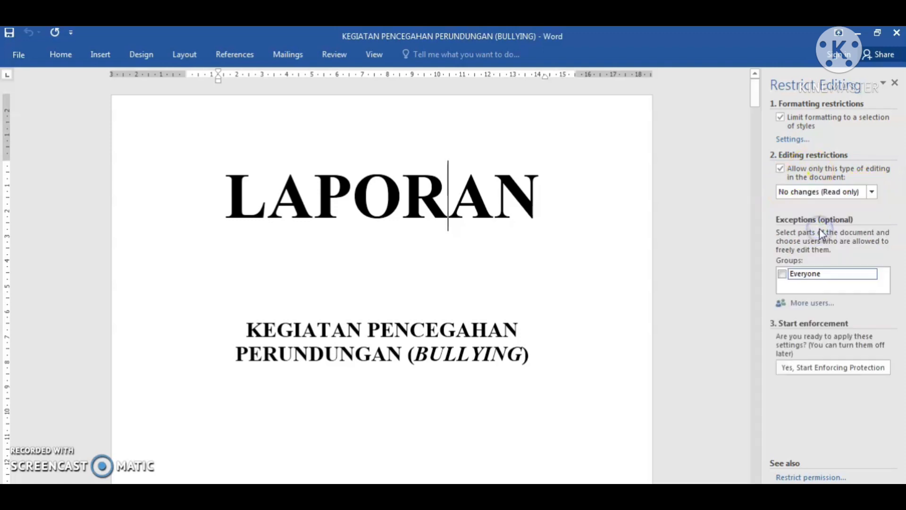
# - Change the allowed editing to 'Filling in forms' and start enforcing protection
pyautogui.click(871, 193)
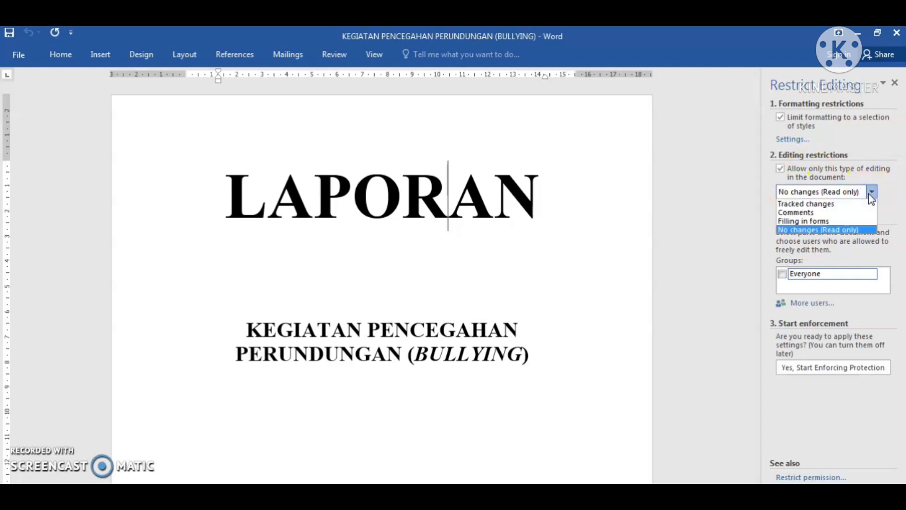
pyautogui.click(824, 222)
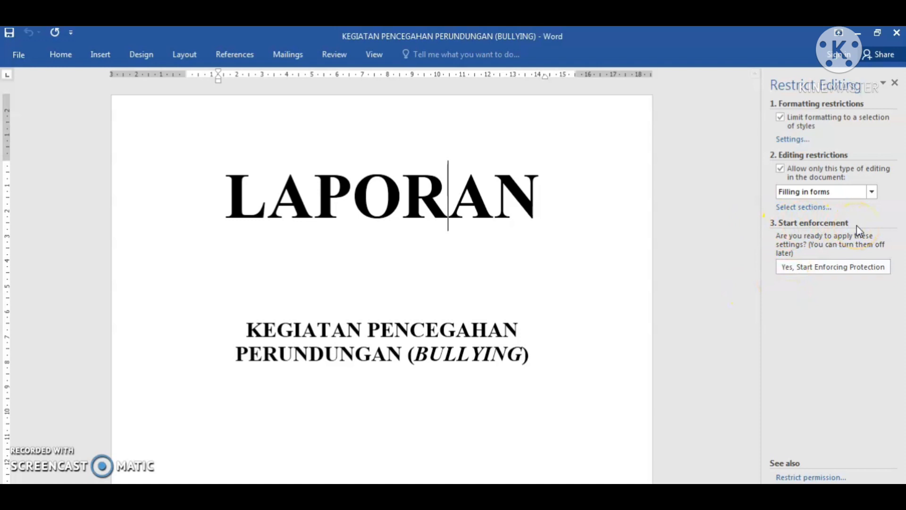
pyautogui.click(832, 269)
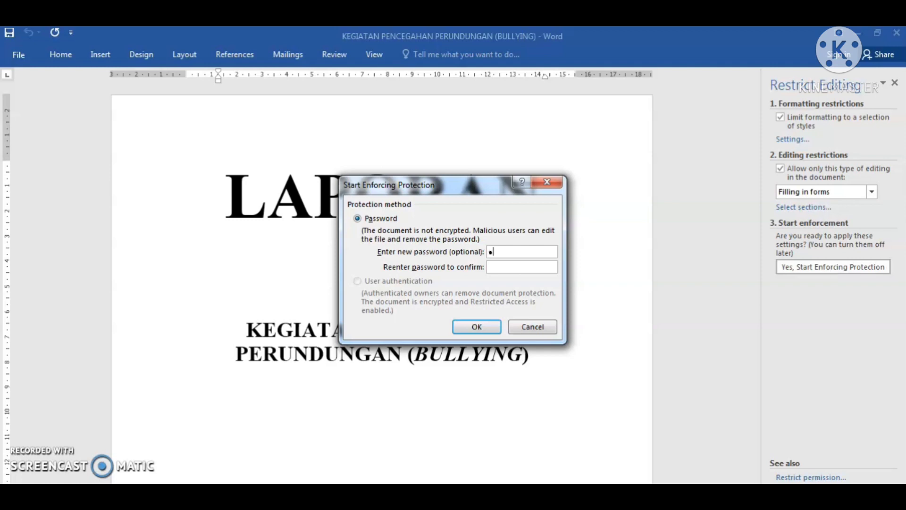
# - Enter and confirm the protection password to lock the report for form filling only
pyautogui.write('3')
pyautogui.click(524, 268)
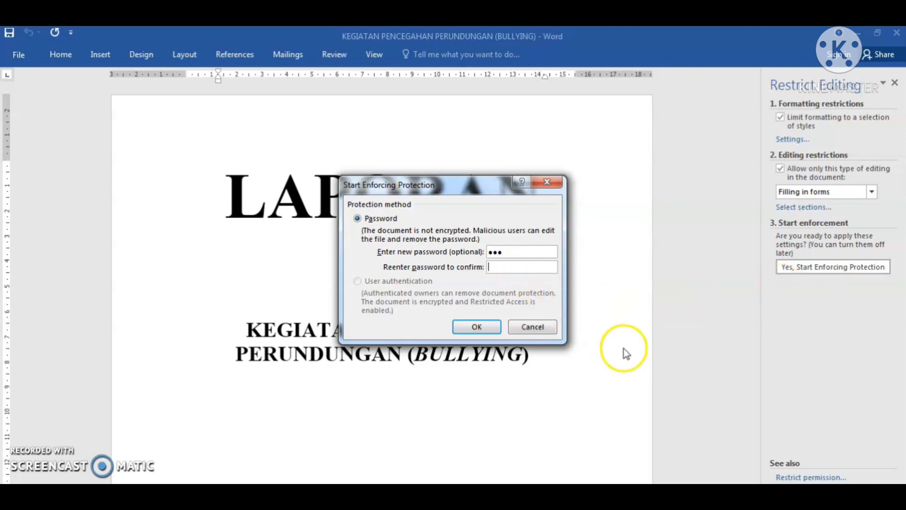
pyautogui.write('123')
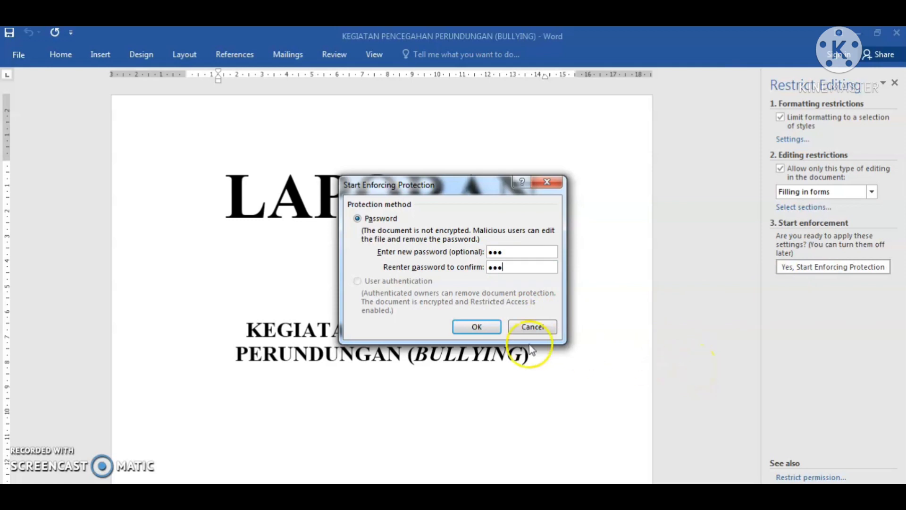
pyautogui.click(477, 327)
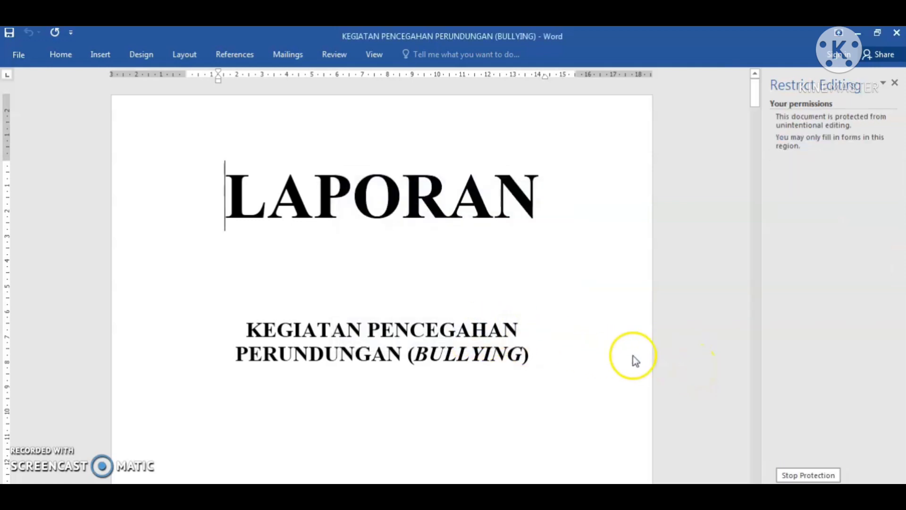
pyautogui.click(627, 203)
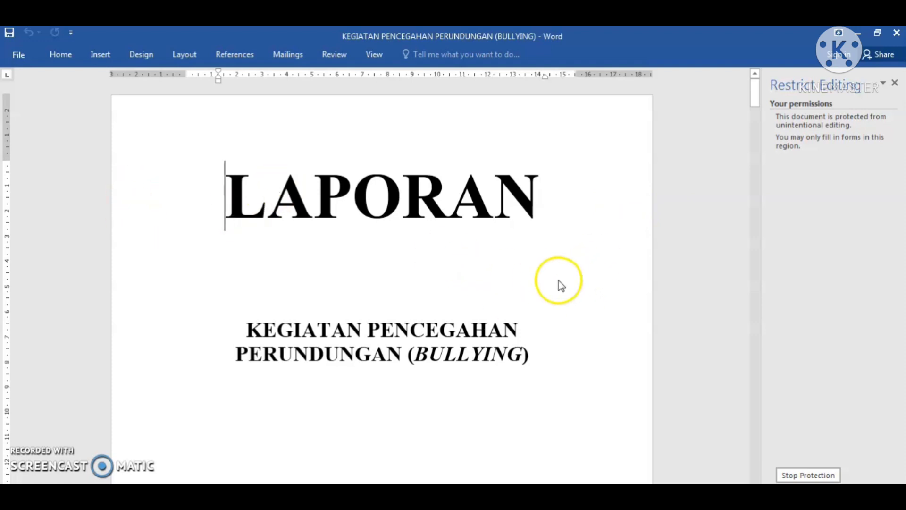
pyautogui.scroll(-2, 543, 278)
pyautogui.scroll(2, 472, 264)
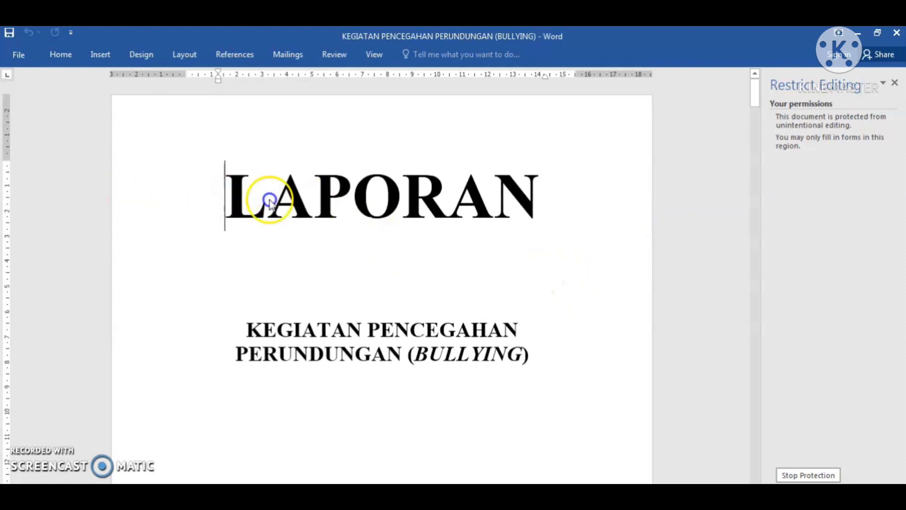
pyautogui.click(550, 219)
pyautogui.click(505, 177)
pyautogui.moveTo(505, 177); pyautogui.dragTo(543, 231)
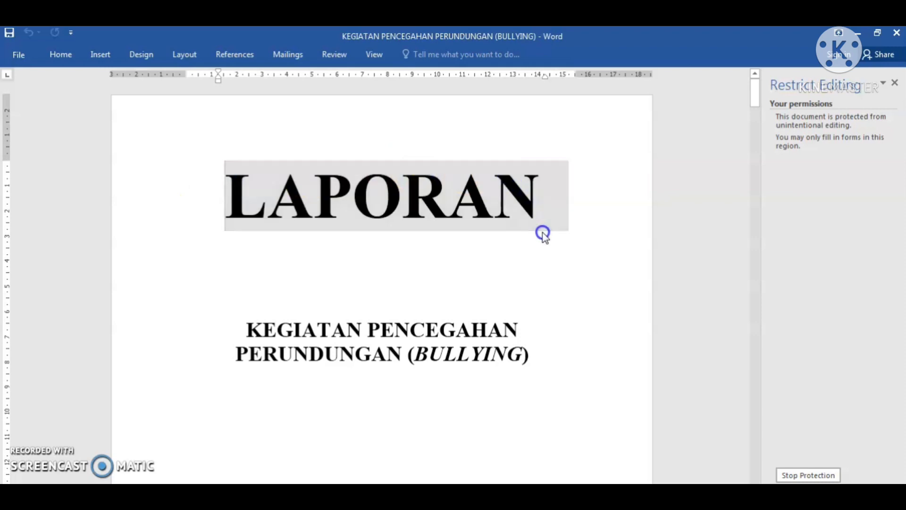
pyautogui.moveTo(257, 183); pyautogui.dragTo(581, 250)
pyautogui.click(61, 55)
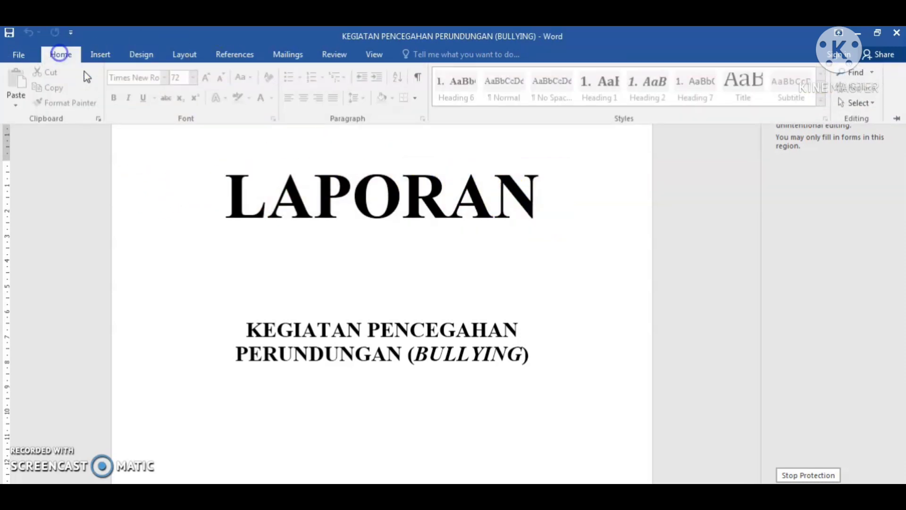
pyautogui.click(439, 360)
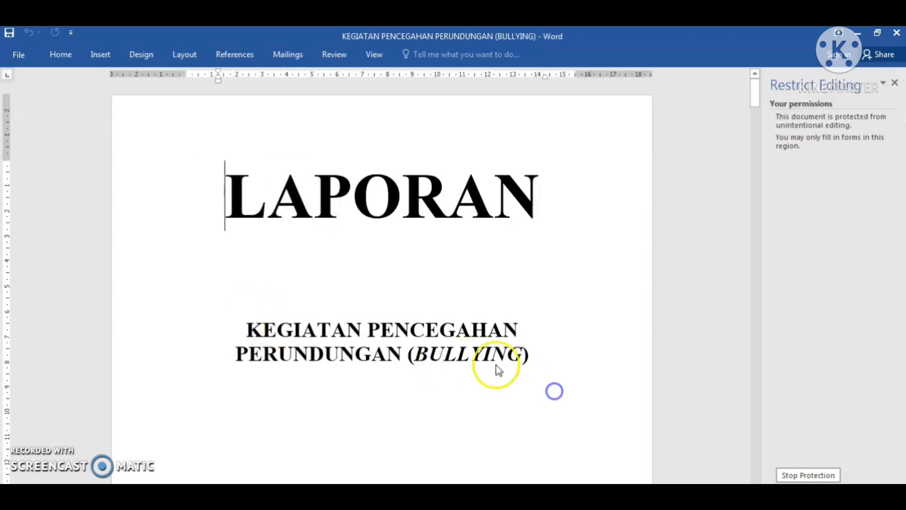
pyautogui.click(263, 306)
pyautogui.click(555, 413)
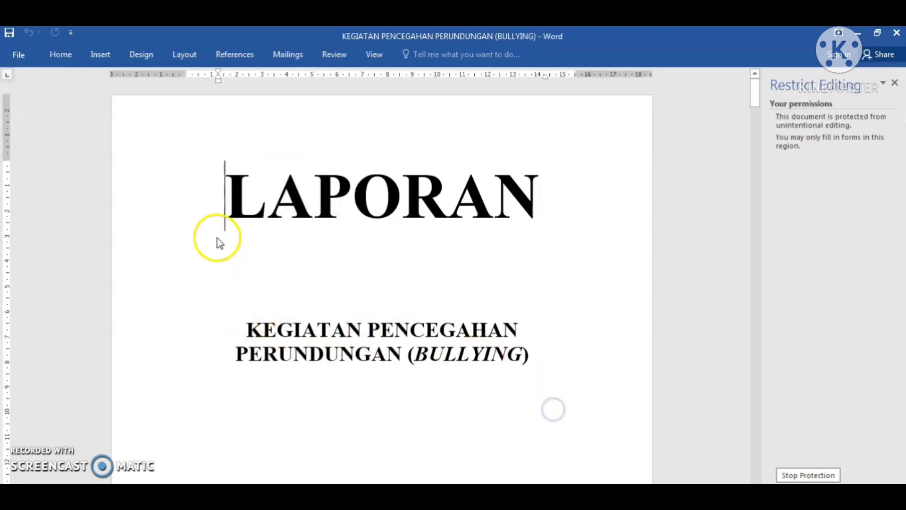
pyautogui.doubleClick(374, 204)
pyautogui.click(522, 259)
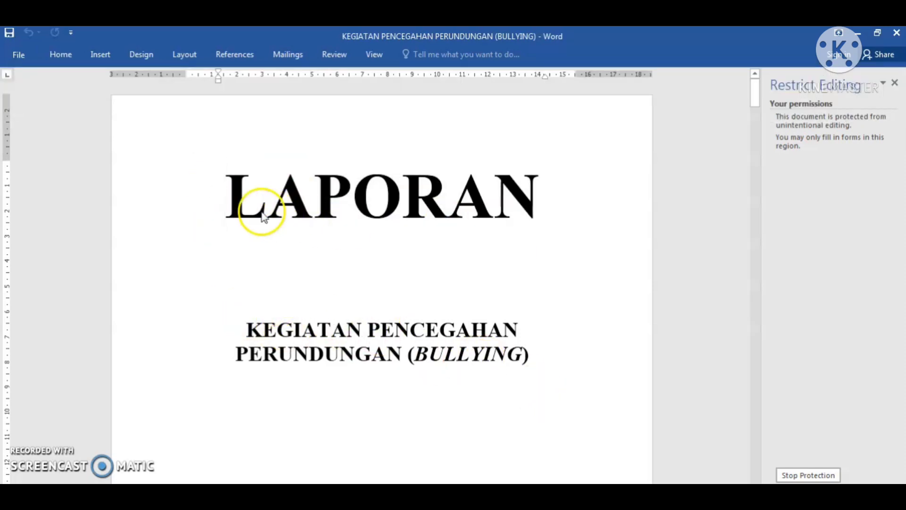
pyautogui.click(526, 243)
pyautogui.scroll(-15, 433, 269)
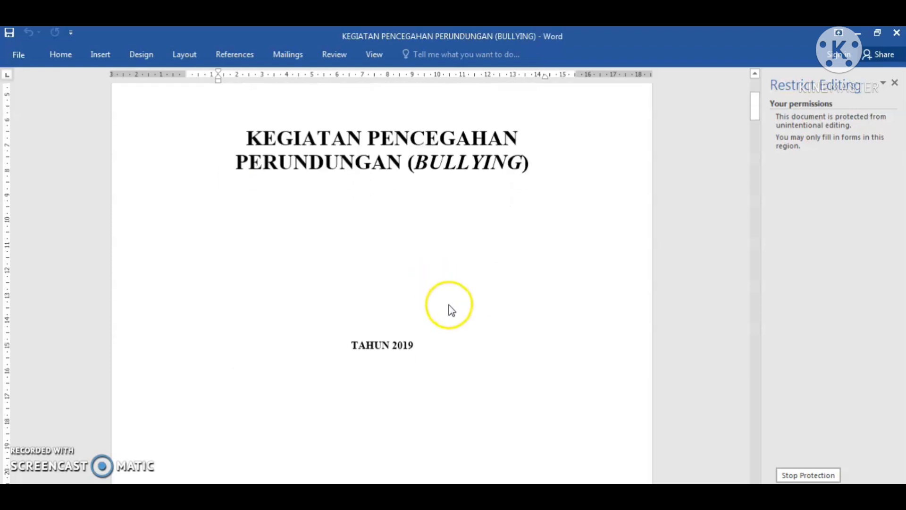
pyautogui.click(382, 206)
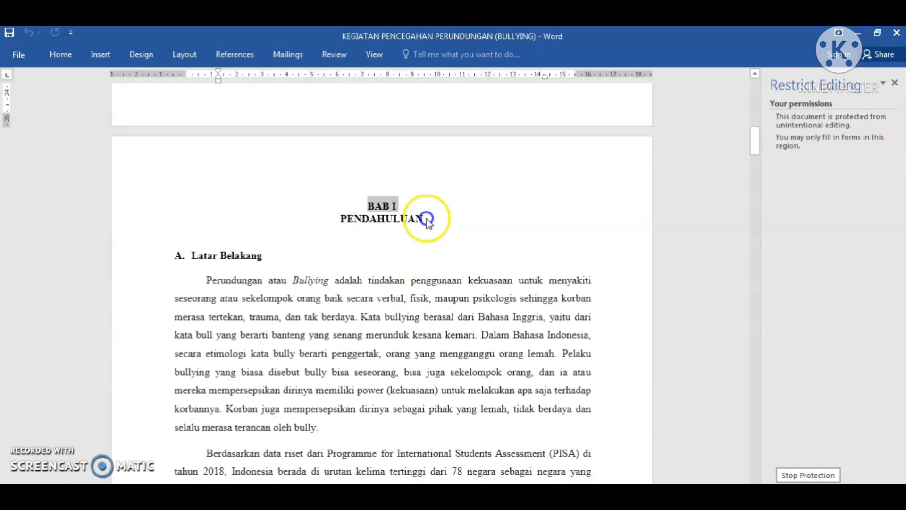
pyautogui.scroll(-2, 507, 373)
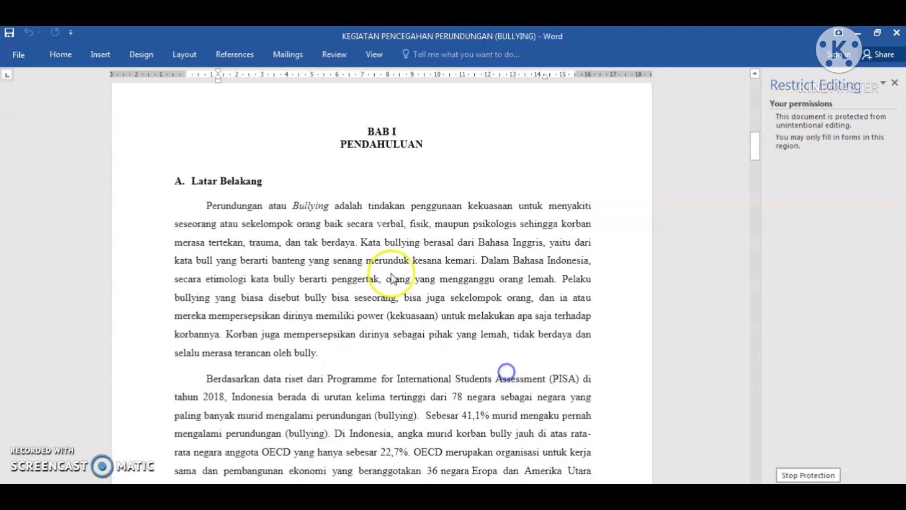
pyautogui.click(468, 149)
pyautogui.click(497, 206)
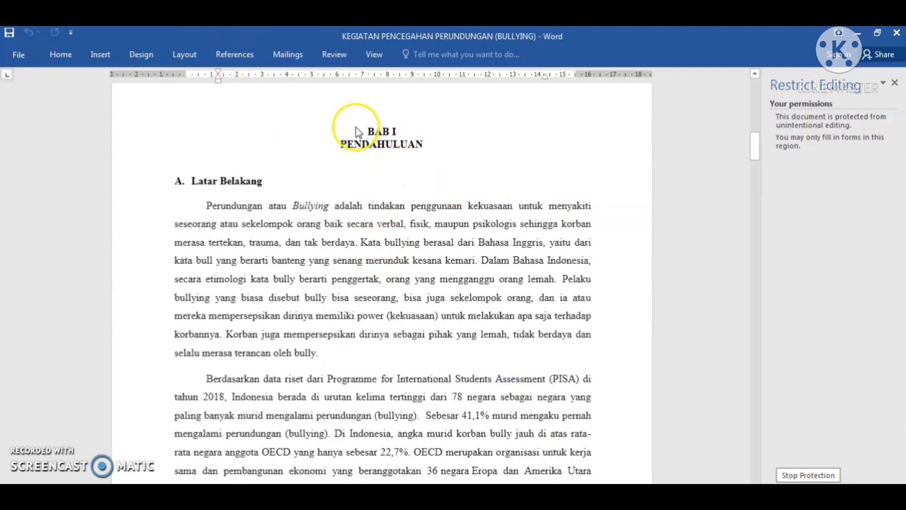
pyautogui.click(418, 132)
pyautogui.click(484, 220)
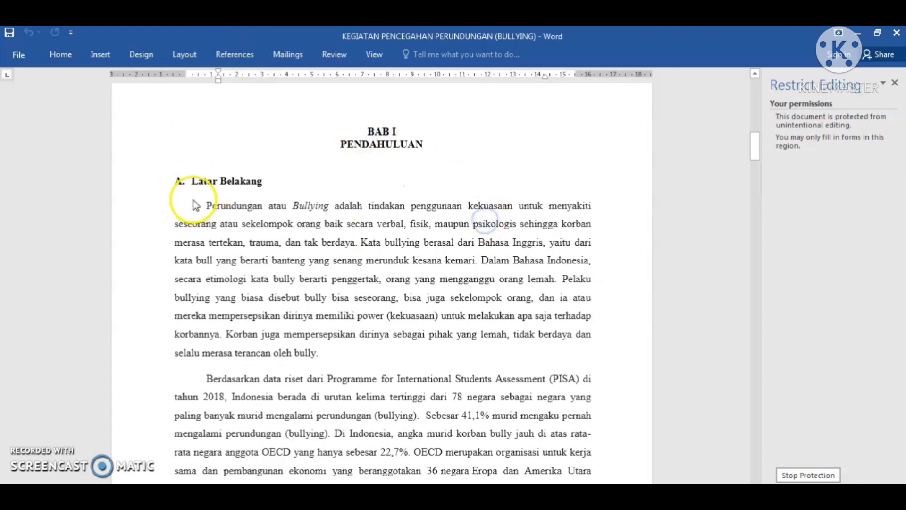
pyautogui.click(281, 184)
pyautogui.scroll(10, 320, 141)
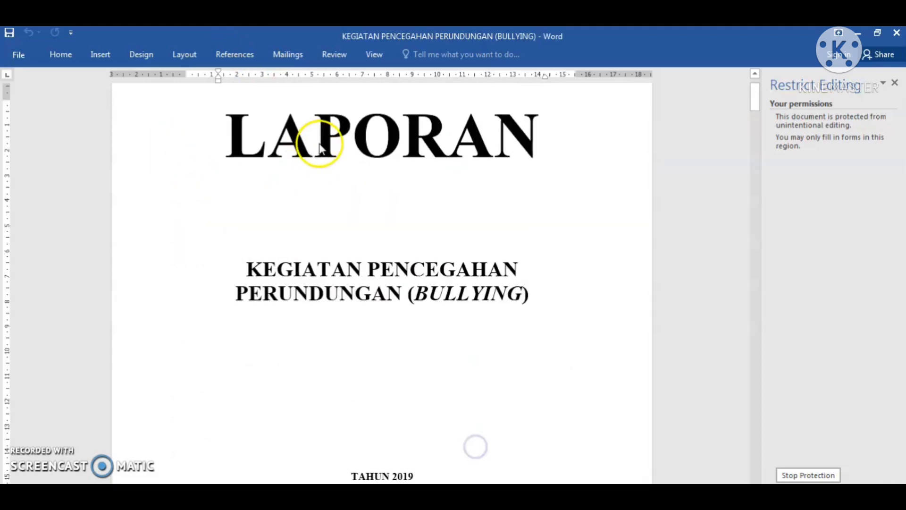
pyautogui.scroll(-14, 350, 273)
pyautogui.scroll(-4, 364, 312)
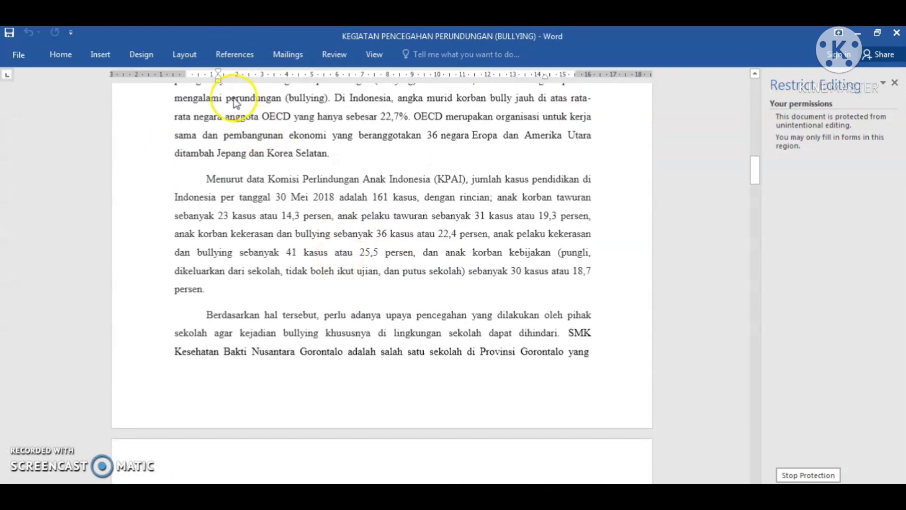
pyautogui.click(179, 116)
pyautogui.hotkey('ctrl', 'Home')
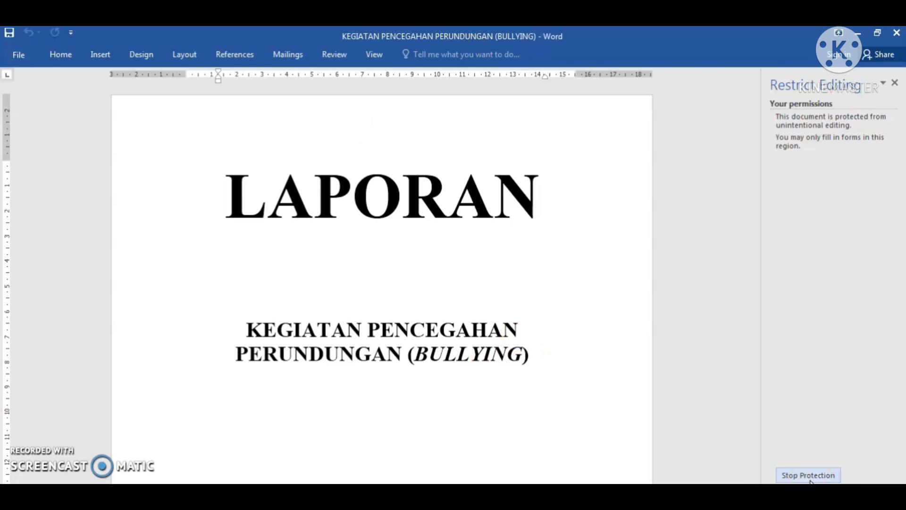
pyautogui.click(587, 390)
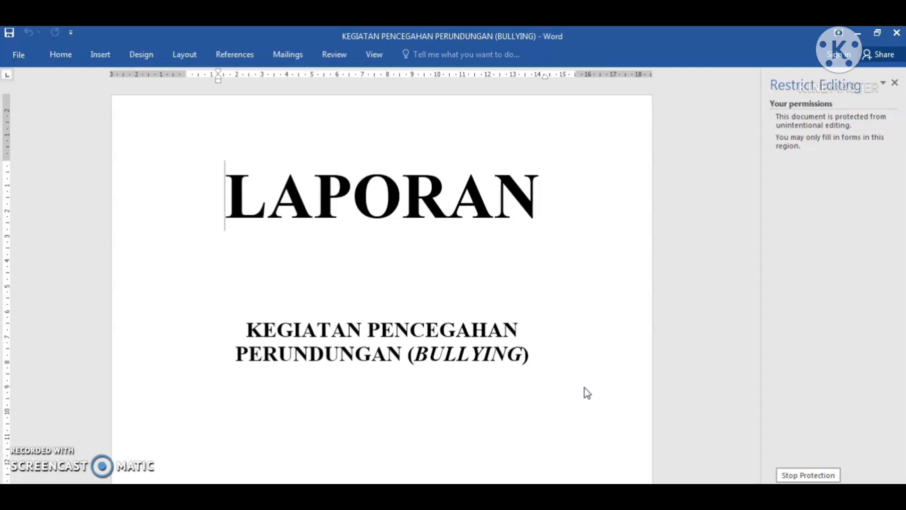
pyautogui.click(668, 262)
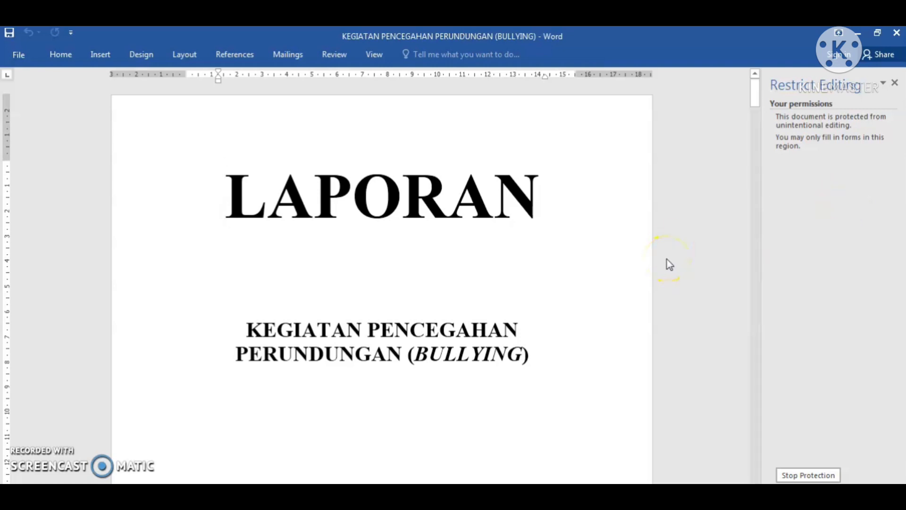
pyautogui.click(634, 265)
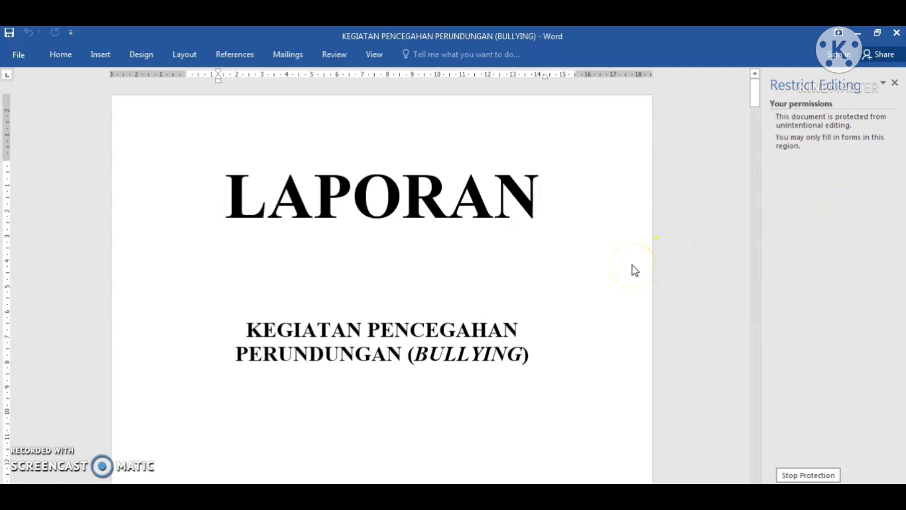